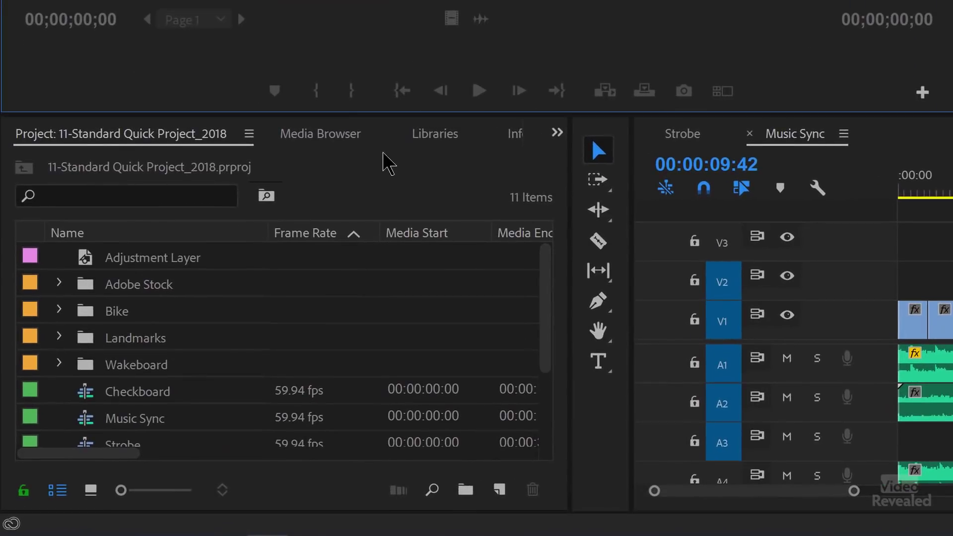
Open Metadata Display from the Project panel's column-header context menu.
left_click(347, 144)
left_click(153, 137)
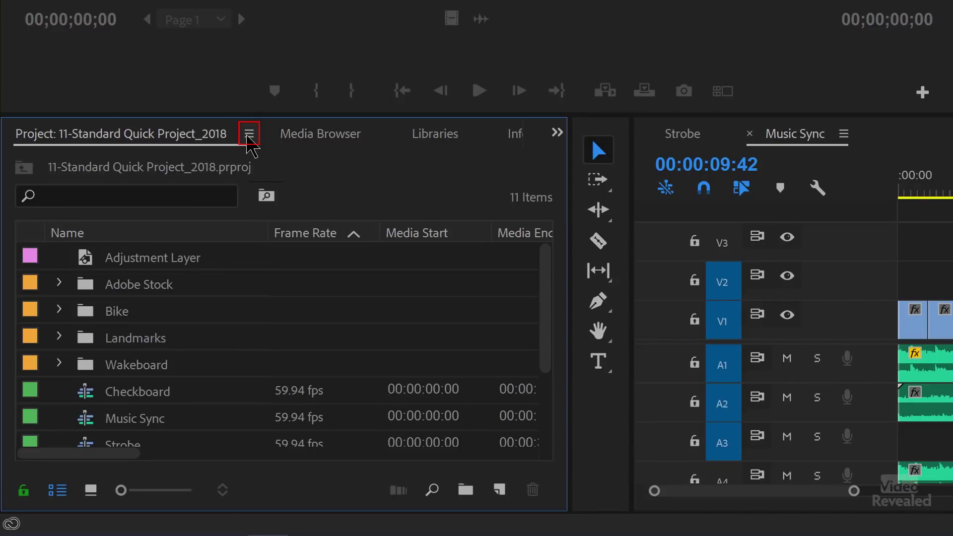
left_click(249, 134)
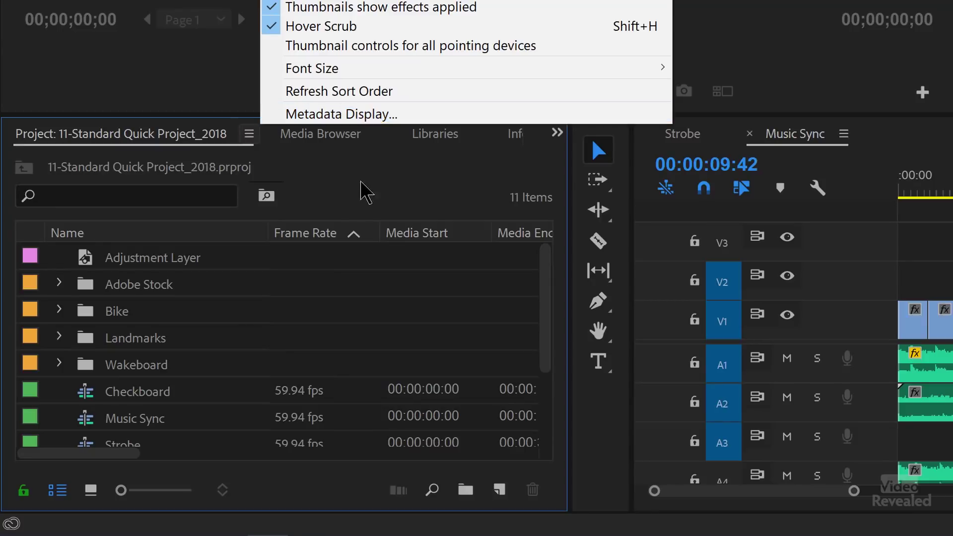
right_click(258, 234)
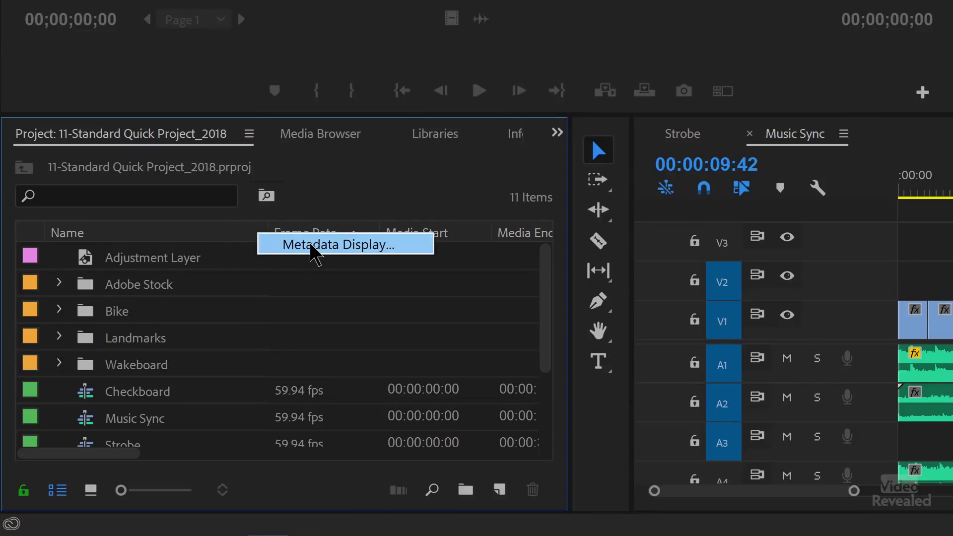
left_click(313, 246)
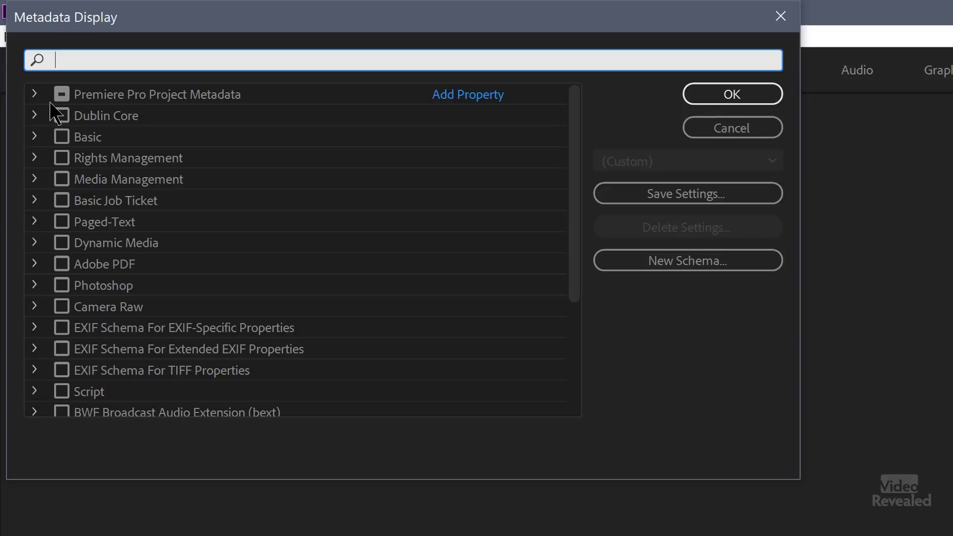
Expand Premiere Pro Project Metadata and start a new property (default NewProperty, Integer).
left_click(36, 94)
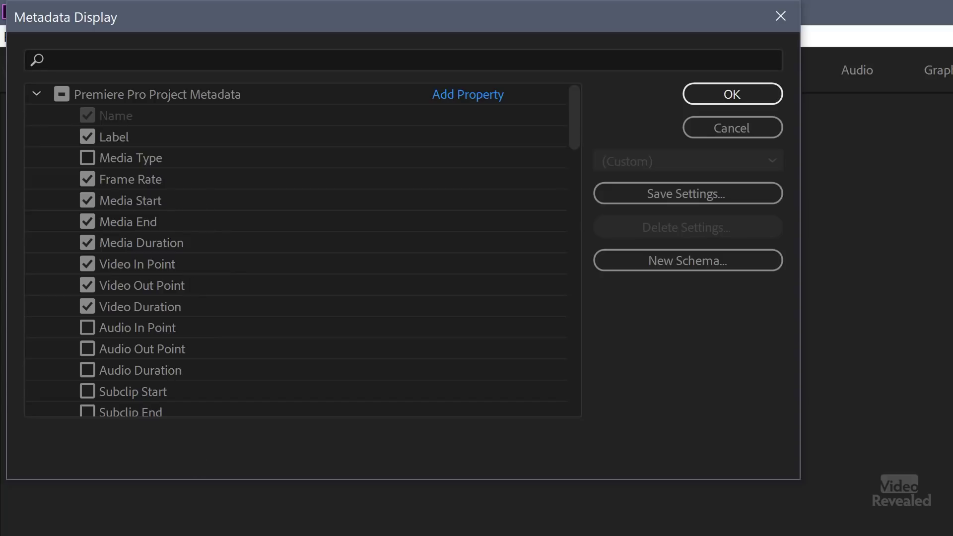
left_click(472, 106)
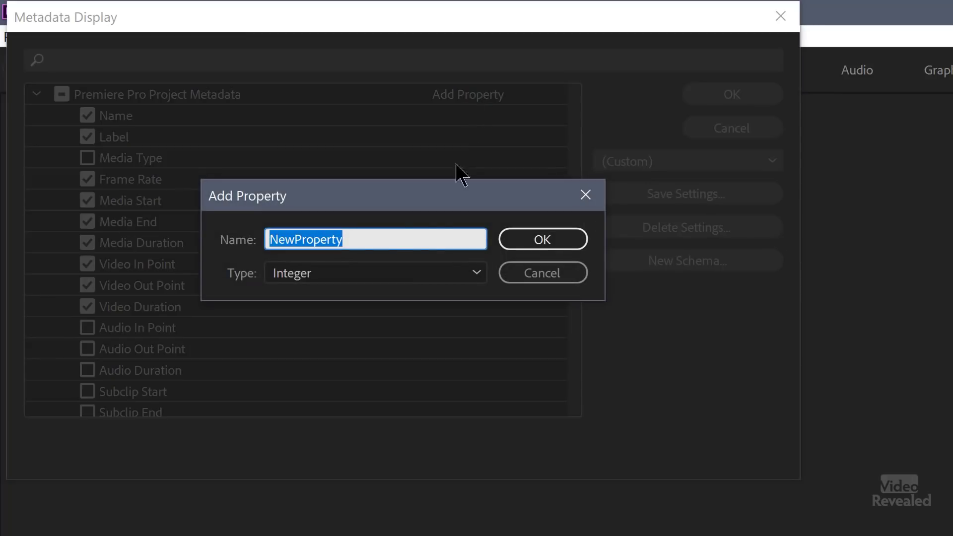
left_click(394, 287)
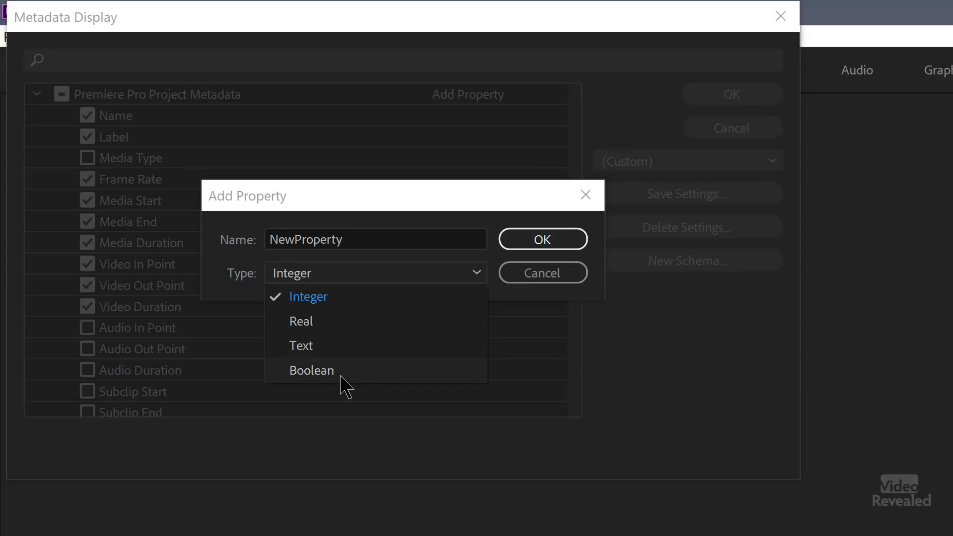
left_click(528, 287)
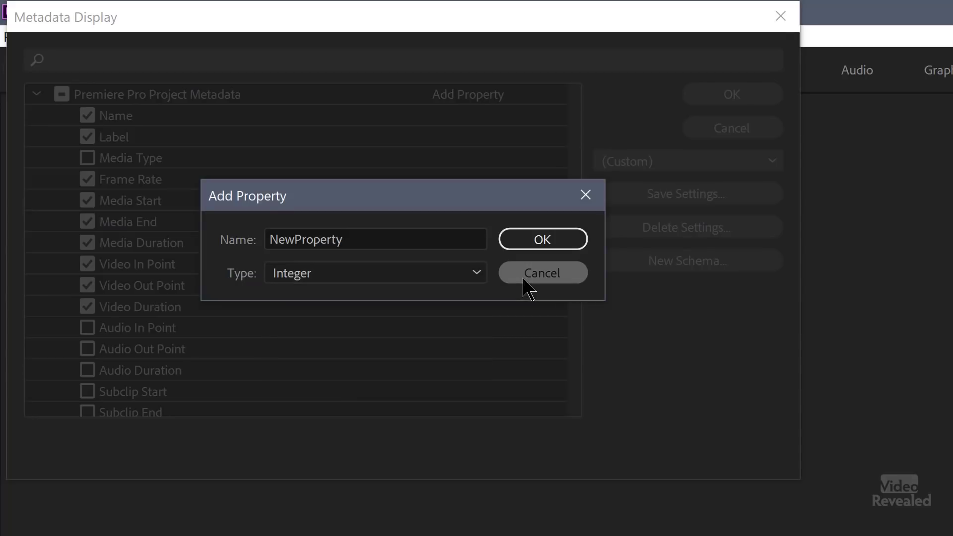
left_click(524, 281)
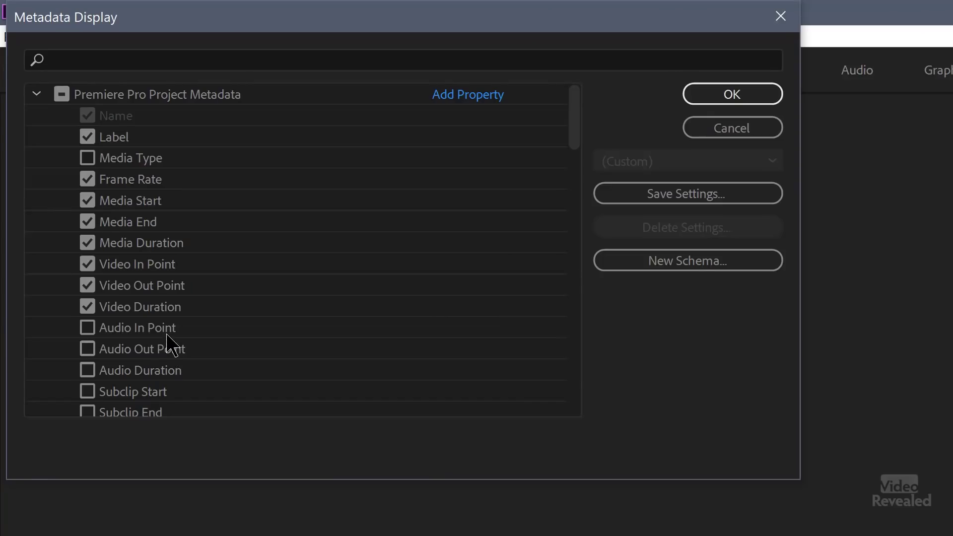
Scroll down the Metadata Display property list.
scroll(170, 347, "down", 1)
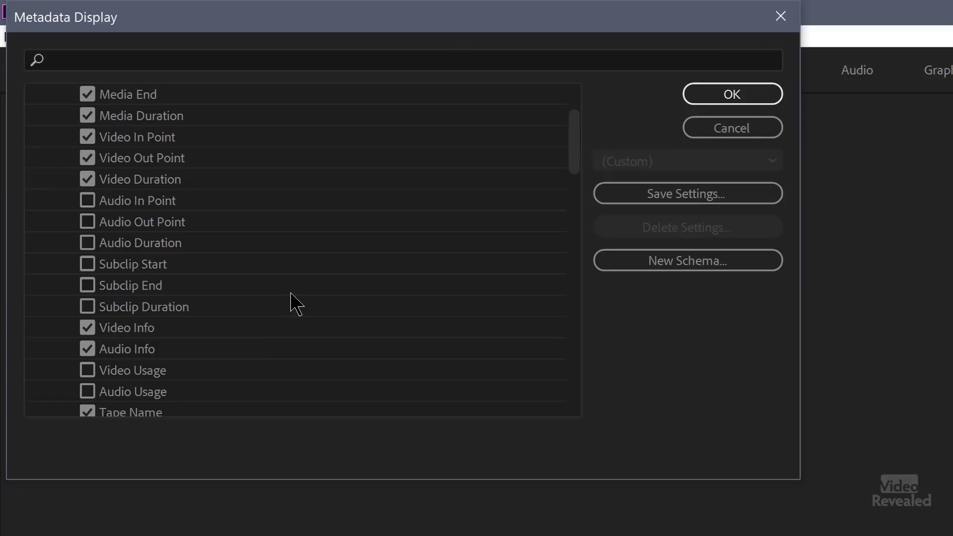
scroll(292, 301, "down", 2)
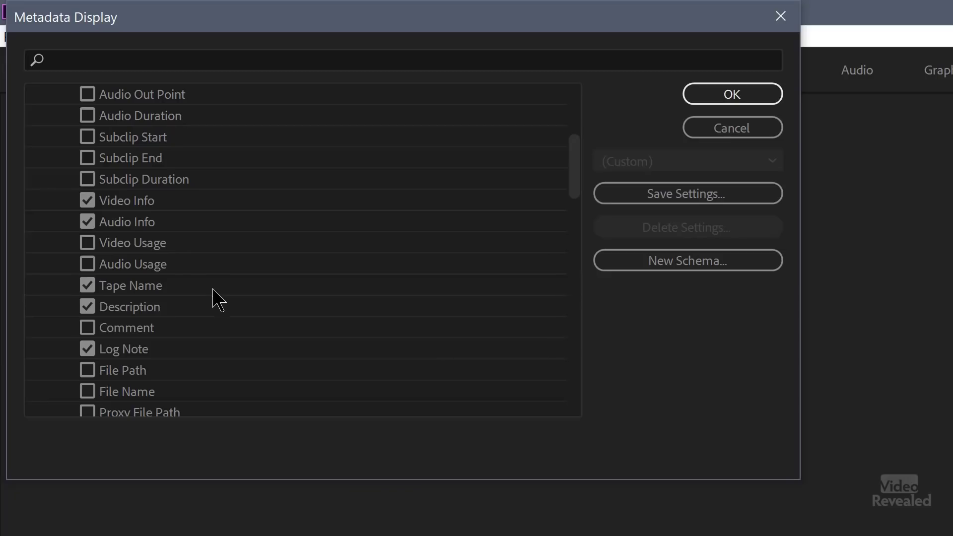
scroll(189, 290, "down", 1)
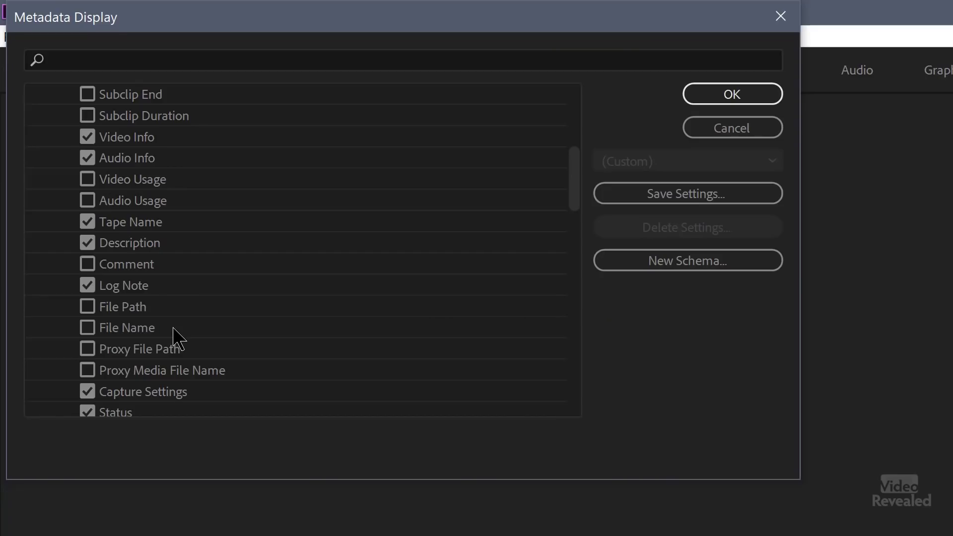
scroll(194, 325, "down", 3)
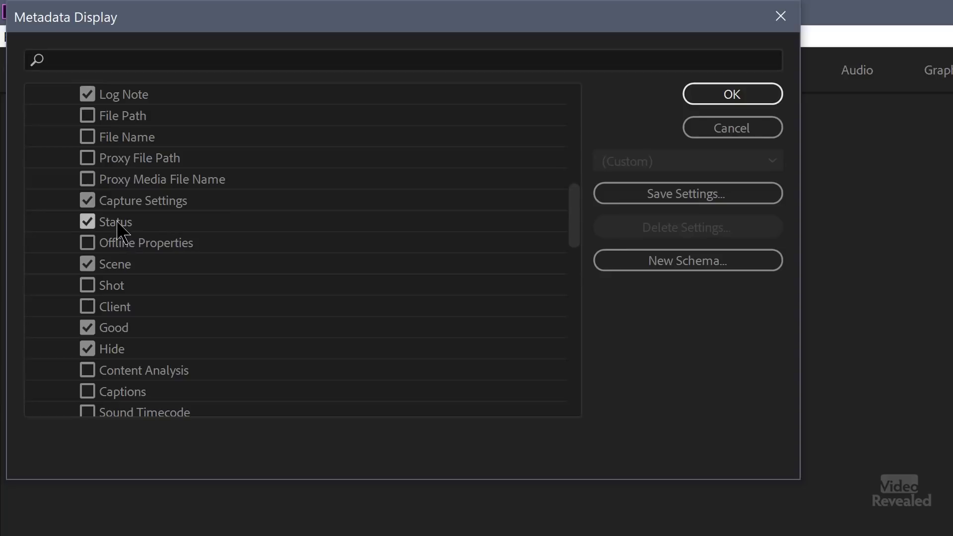
mouse_move(121, 231)
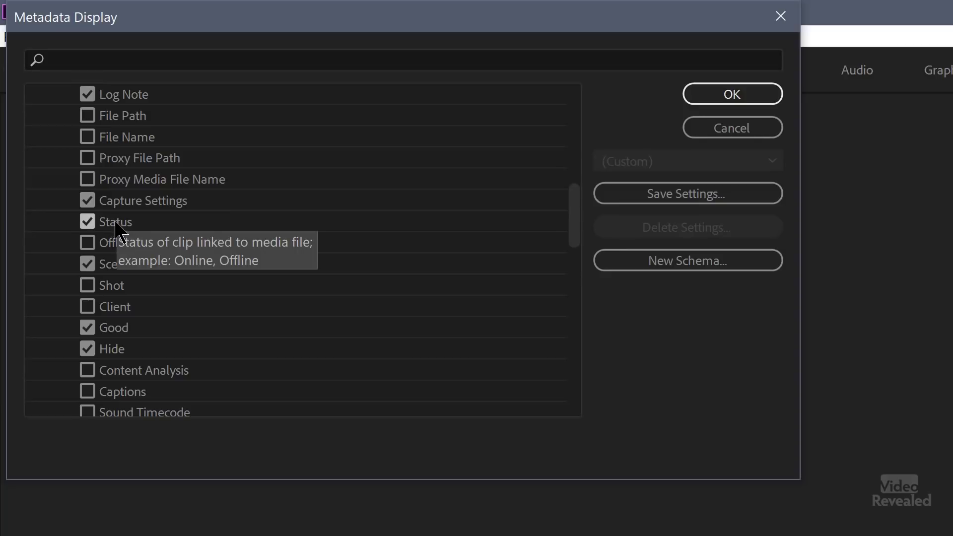
mouse_move(169, 245)
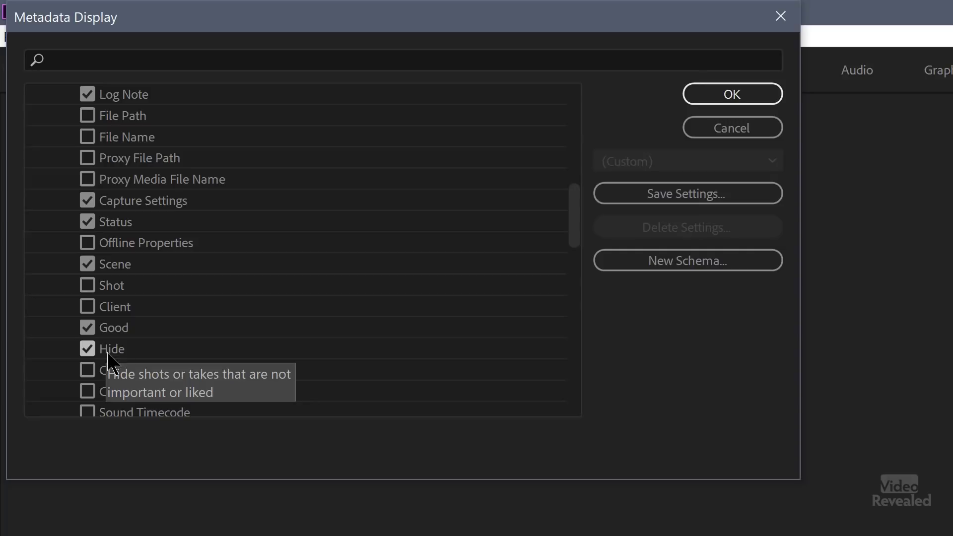
scroll(159, 333, "down", 4)
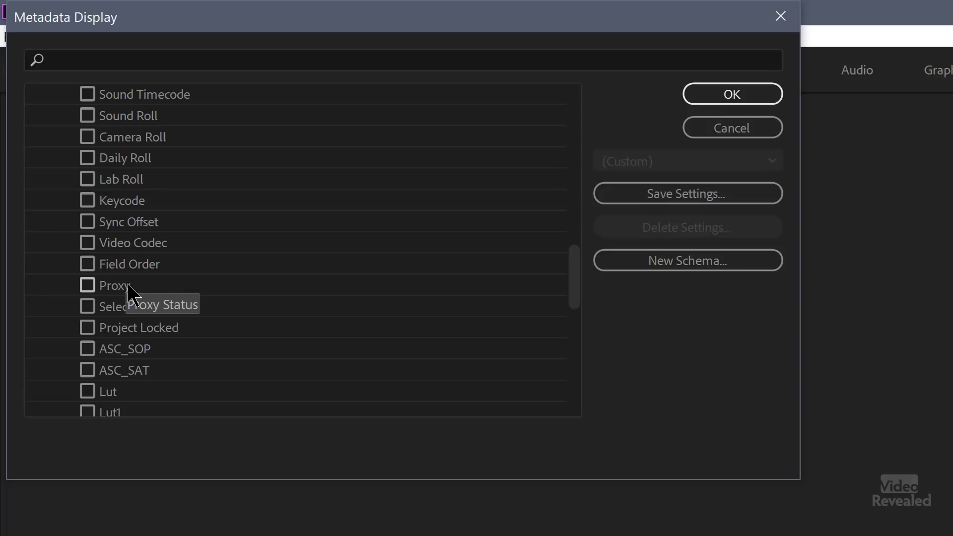
scroll(132, 293, "down", 2)
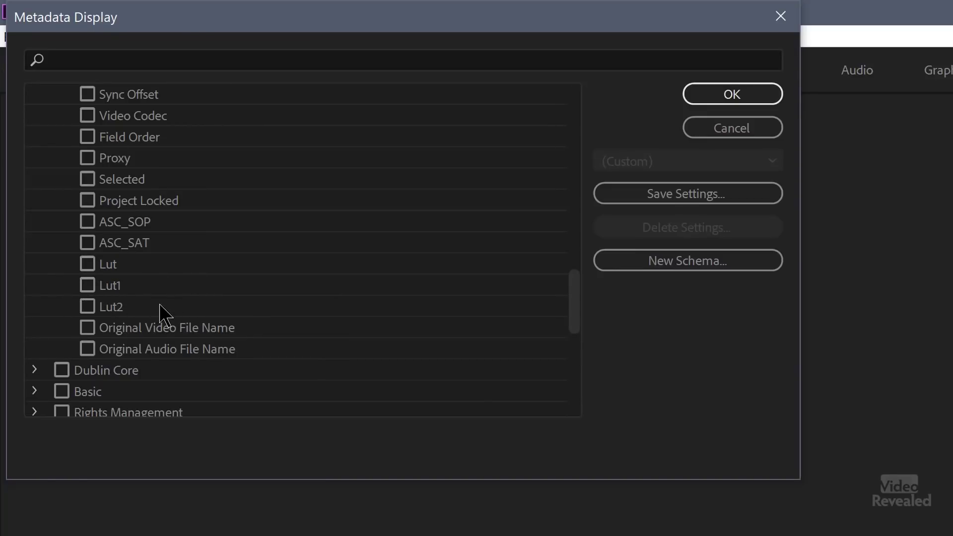
scroll(229, 285, "down", 1)
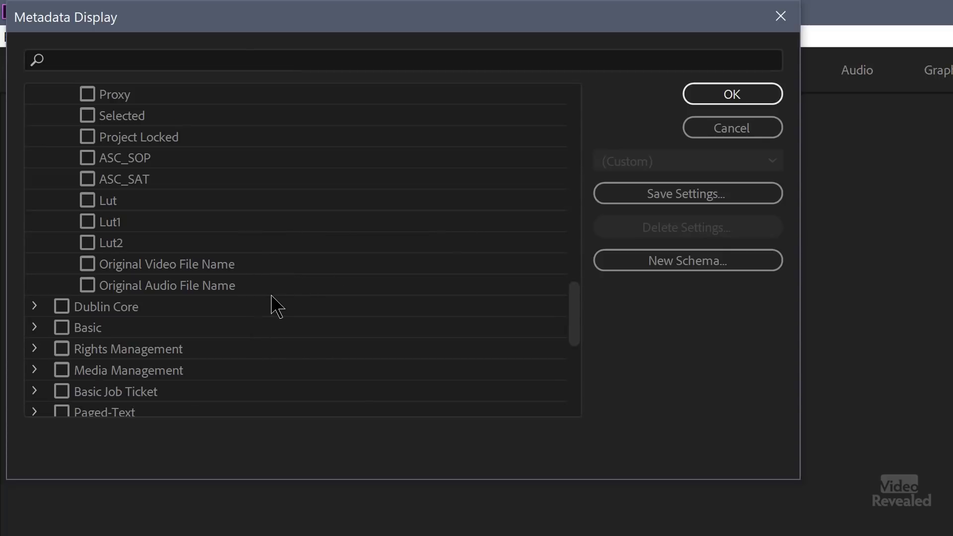
scroll(272, 304, "up", 12)
Tick Video Usage under Premiere Pro Project Metadata, then collapse that group.
scroll(273, 304, "up", 1)
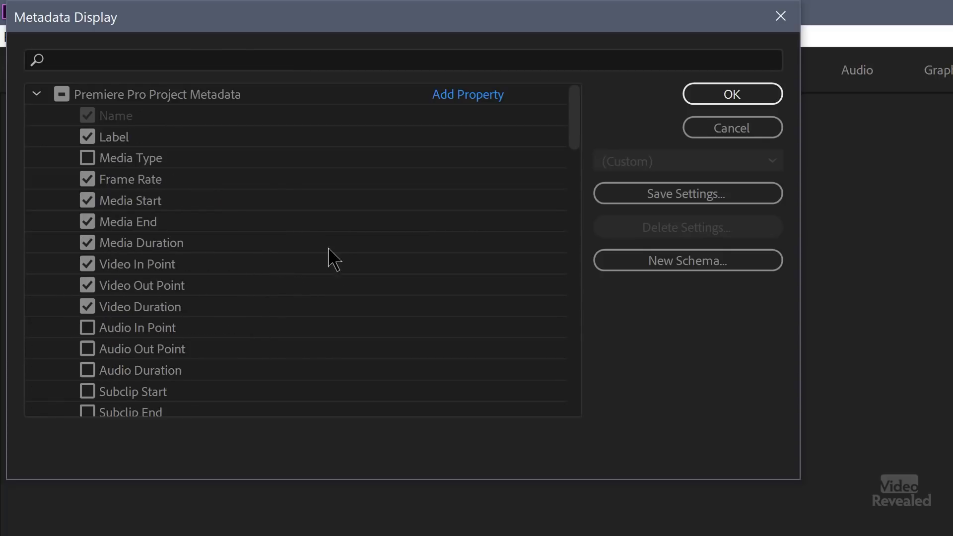
scroll(276, 253, "down", 2)
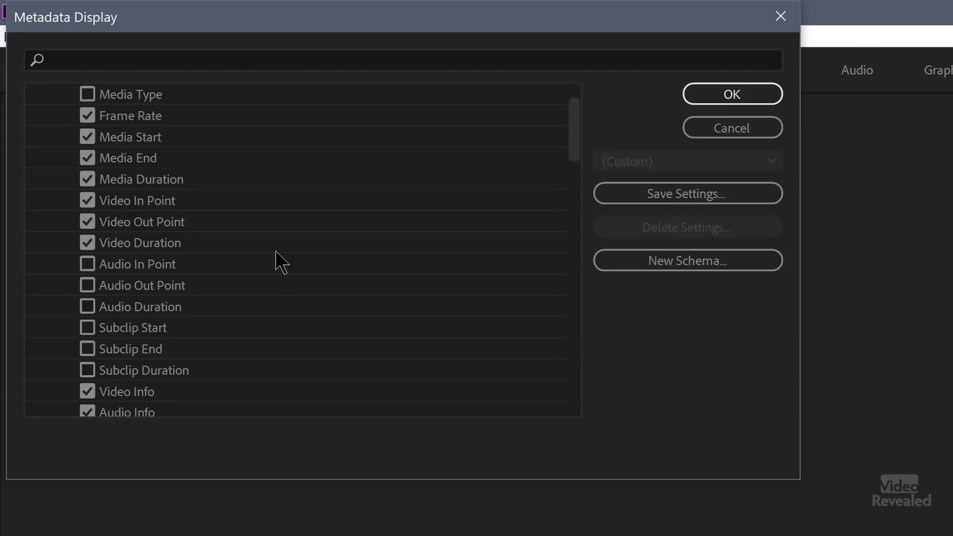
scroll(277, 253, "down", 1)
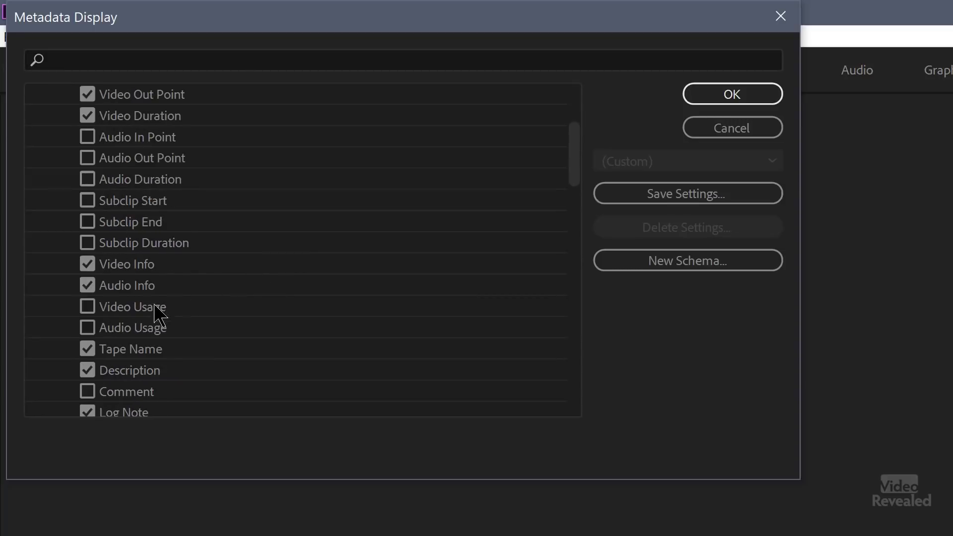
left_click(87, 308)
scroll(278, 297, "down", 3)
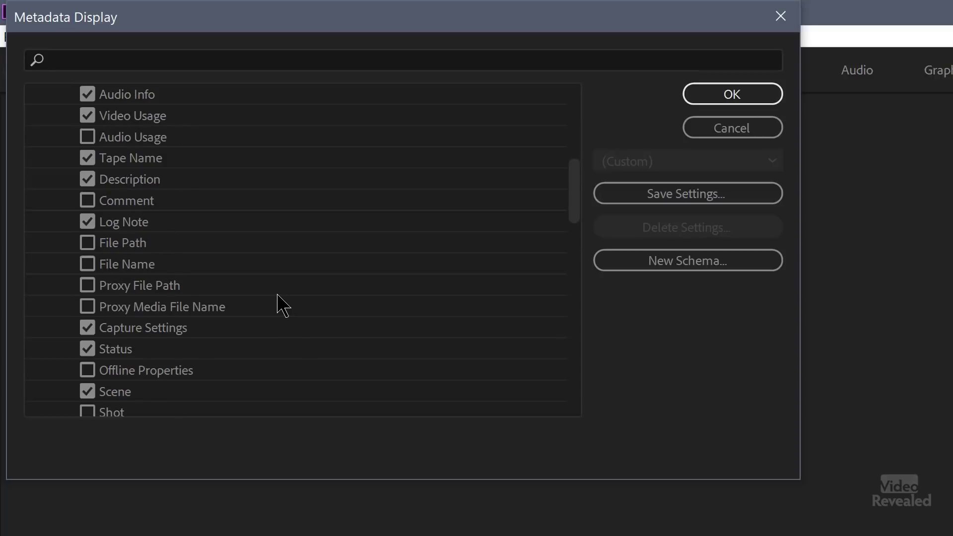
scroll(283, 305, "down", 3)
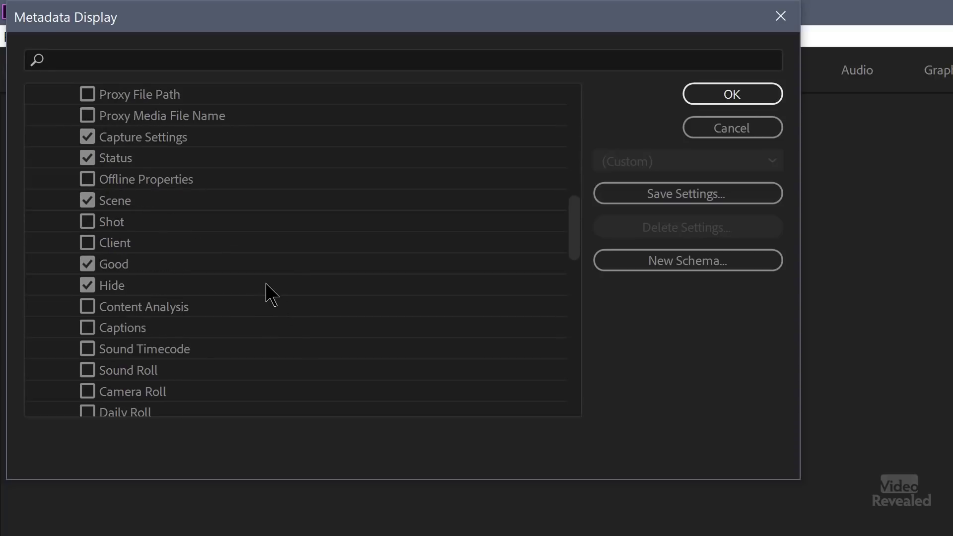
scroll(266, 292, "up", 12)
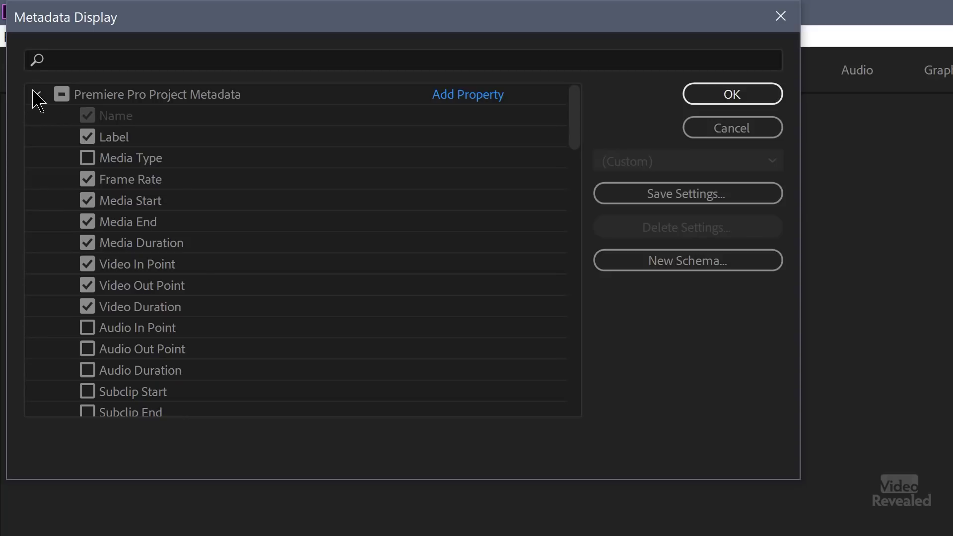
left_click(36, 94)
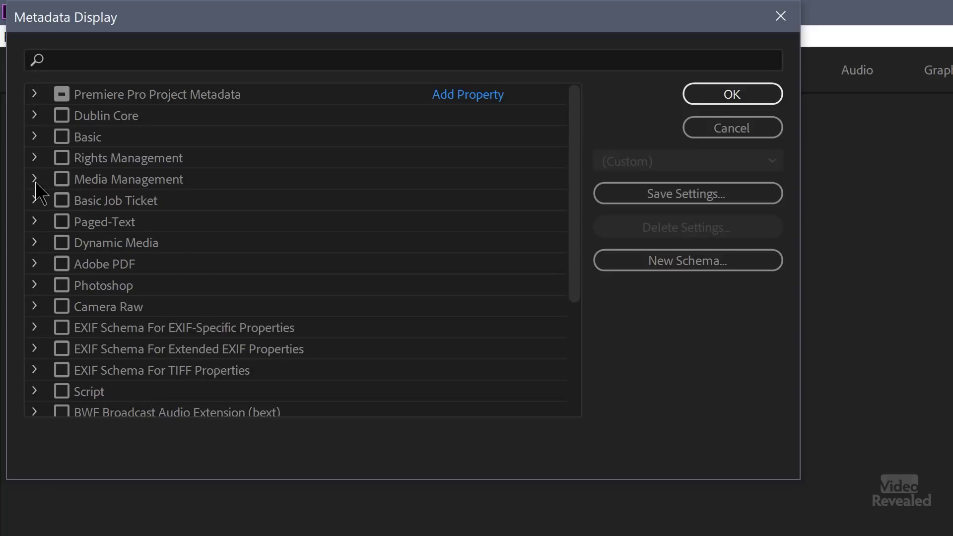
Under Dynamic Media, enable Video Frame Rate and the Video Frame Size Width and Height.
left_click(36, 243)
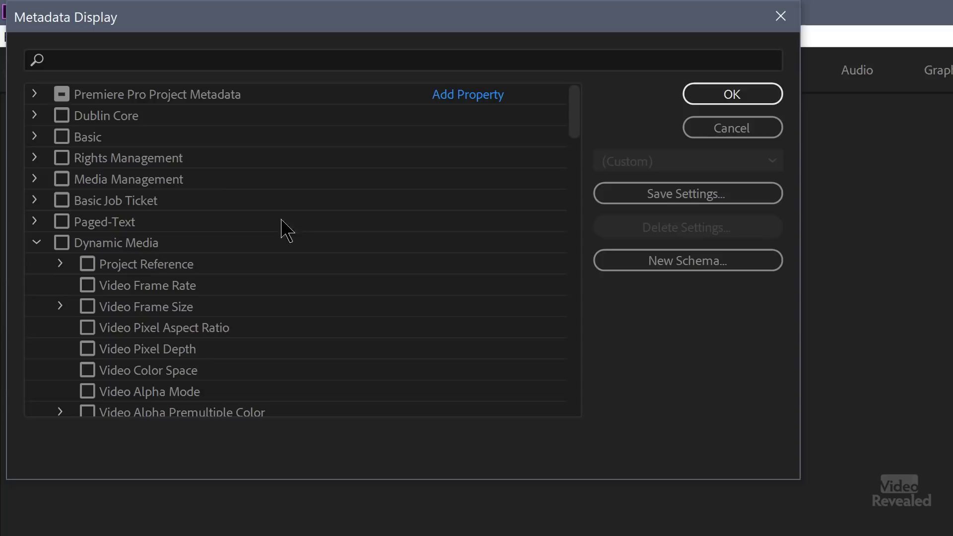
left_click(60, 264)
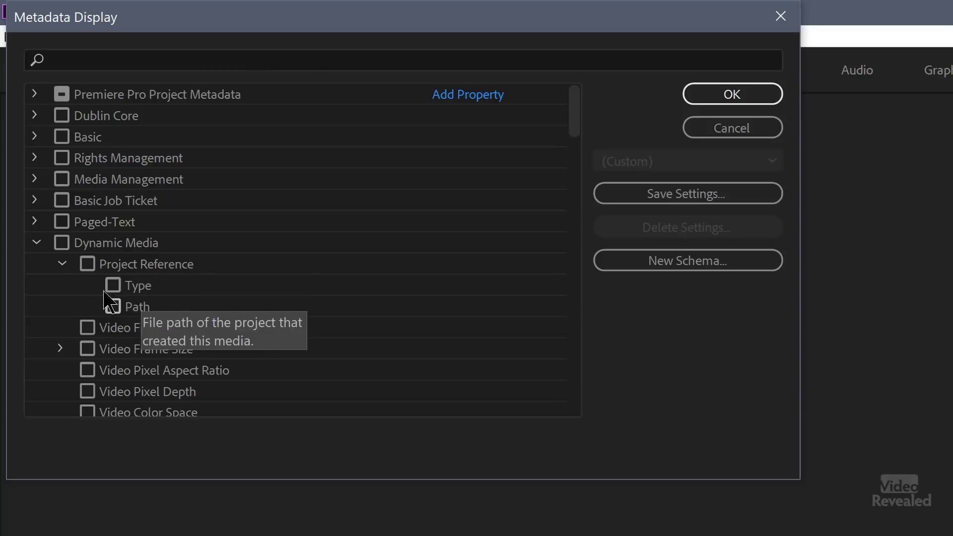
left_click(61, 263)
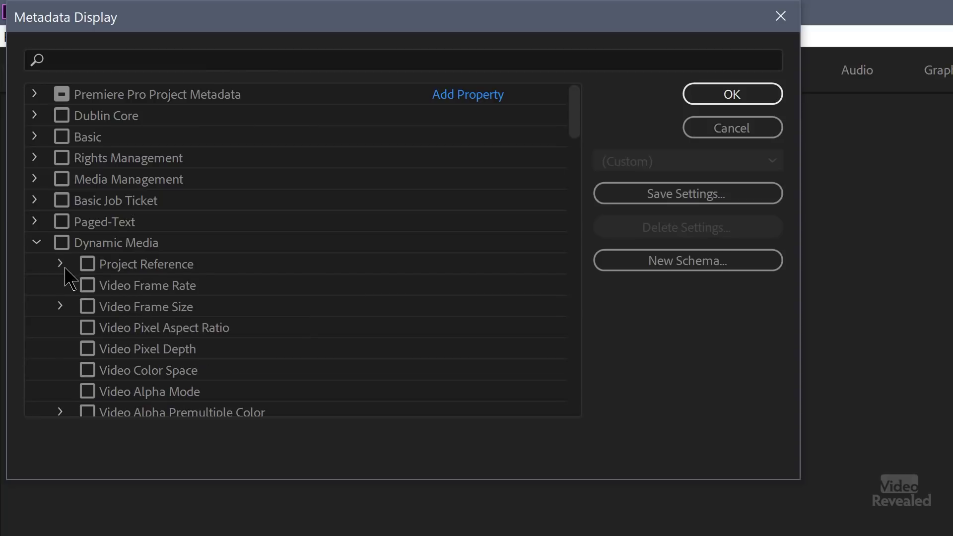
left_click(88, 286)
left_click(60, 307)
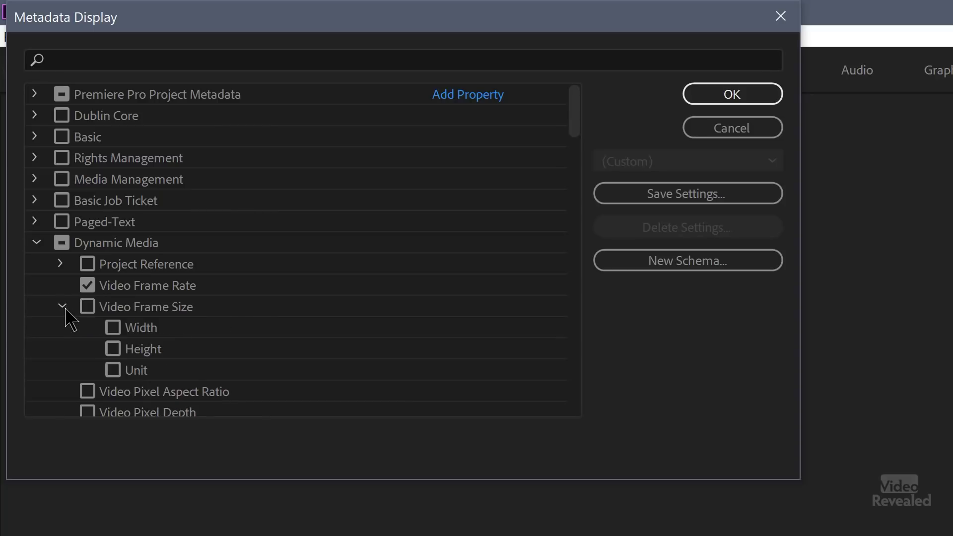
left_click(144, 330)
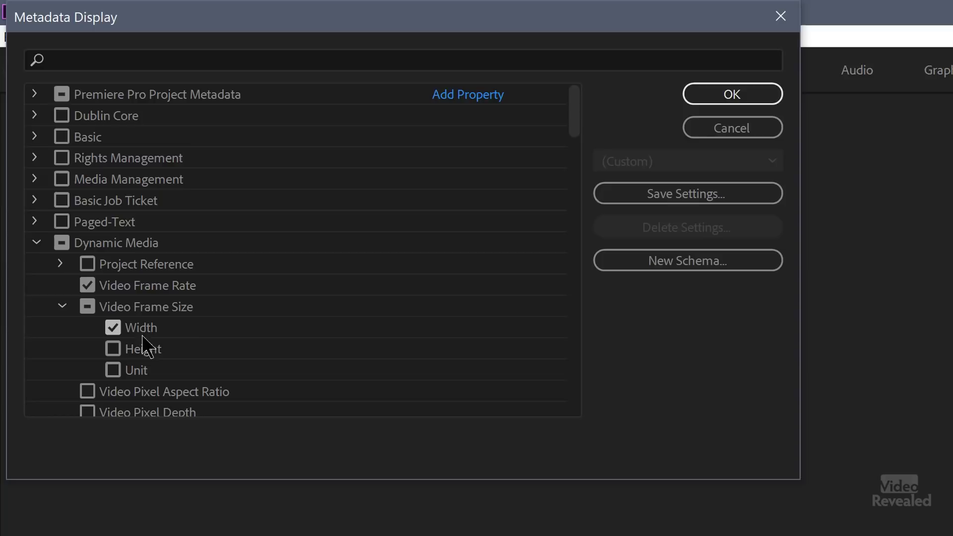
left_click(148, 351)
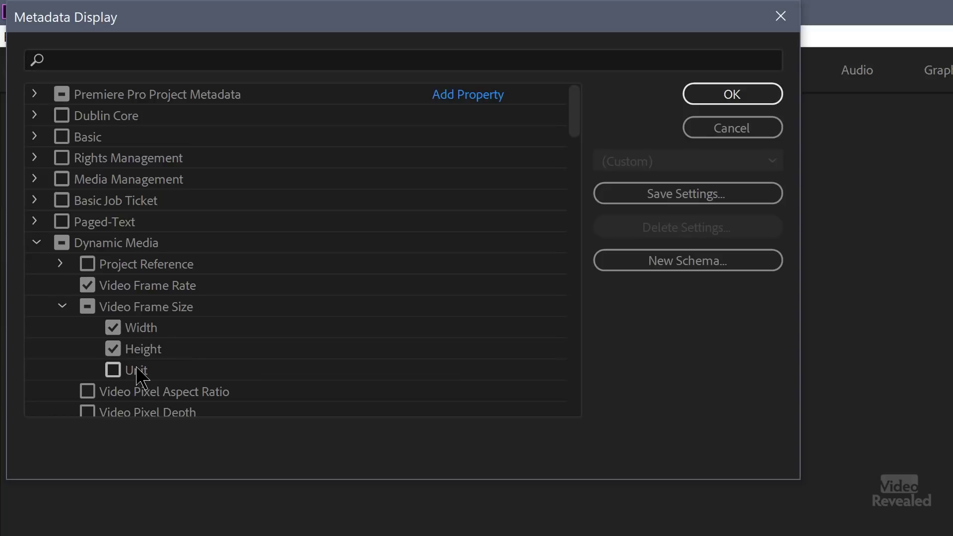
left_click(60, 307)
Read the Dynamic Media field tooltips and expand Video Alpha Premultiple Color.
scroll(72, 330, "down", 2)
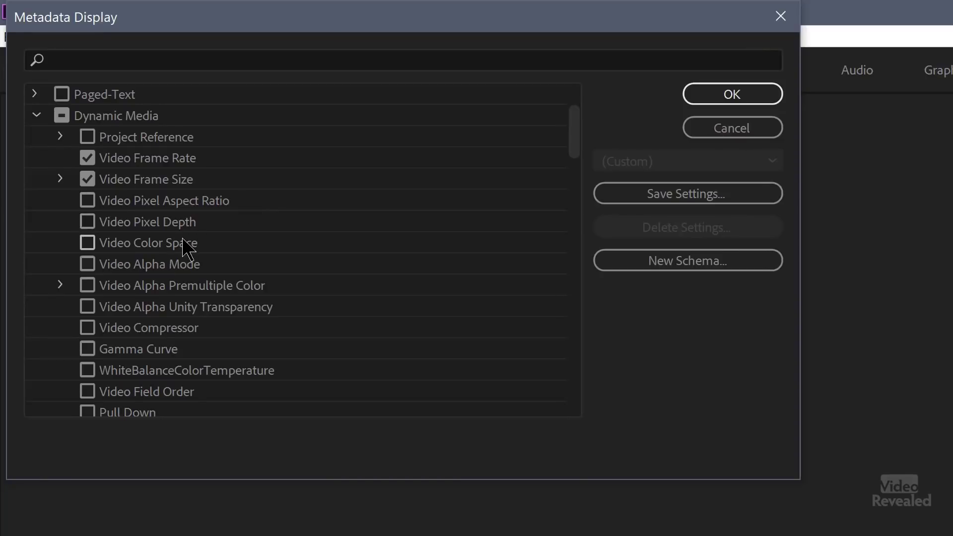
mouse_move(151, 225)
mouse_move(174, 252)
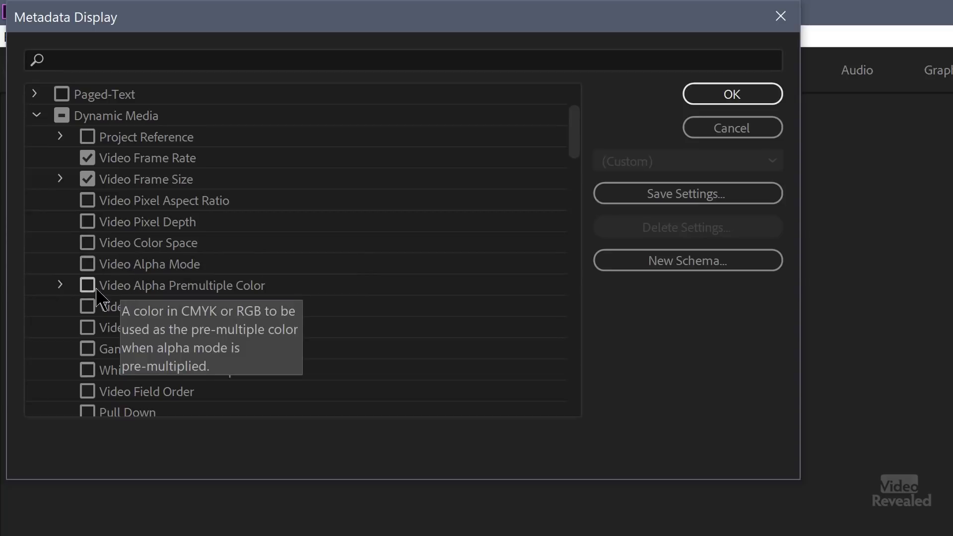
left_click(61, 286)
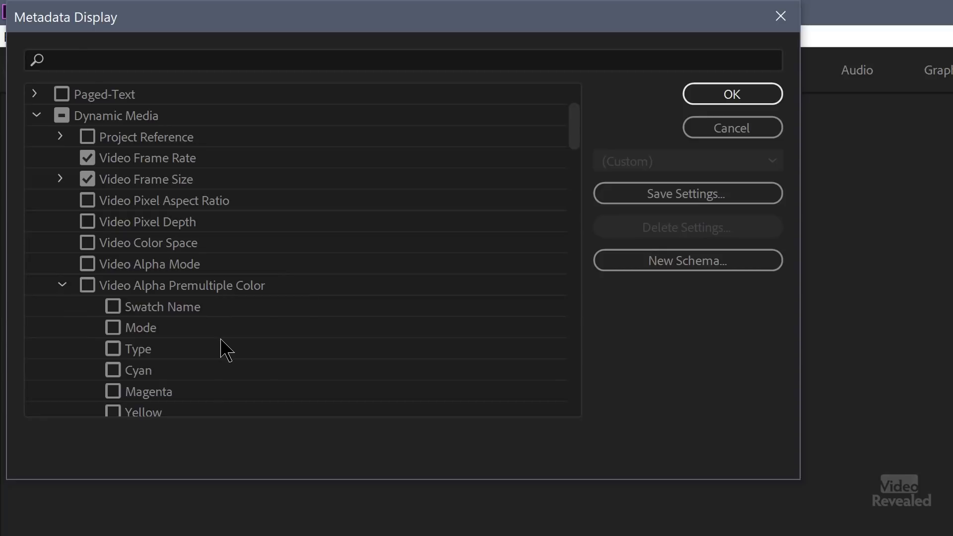
scroll(219, 347, "down", 3)
scroll(209, 337, "up", 5)
scroll(87, 348, "down", 4)
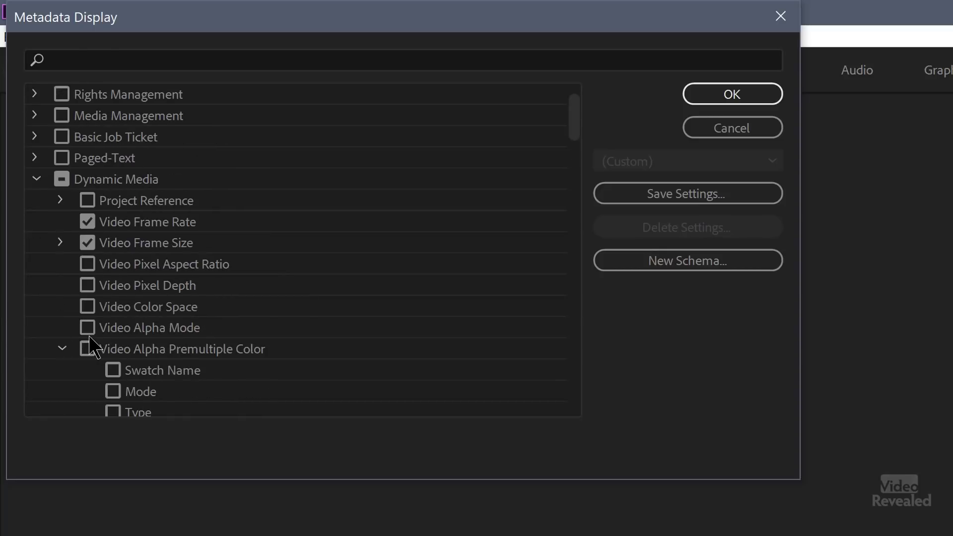
left_click(63, 286)
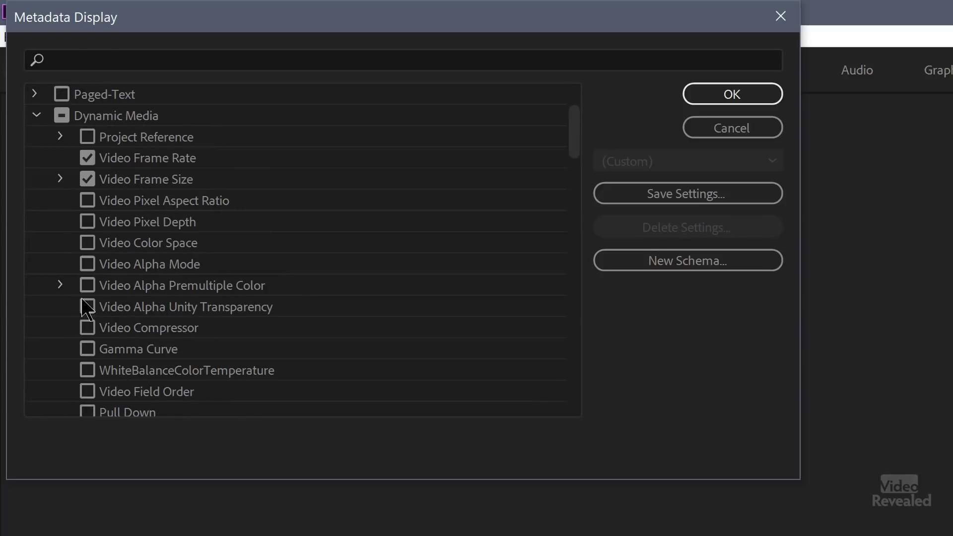
scroll(227, 307, "down", 2)
scroll(229, 302, "down", 1)
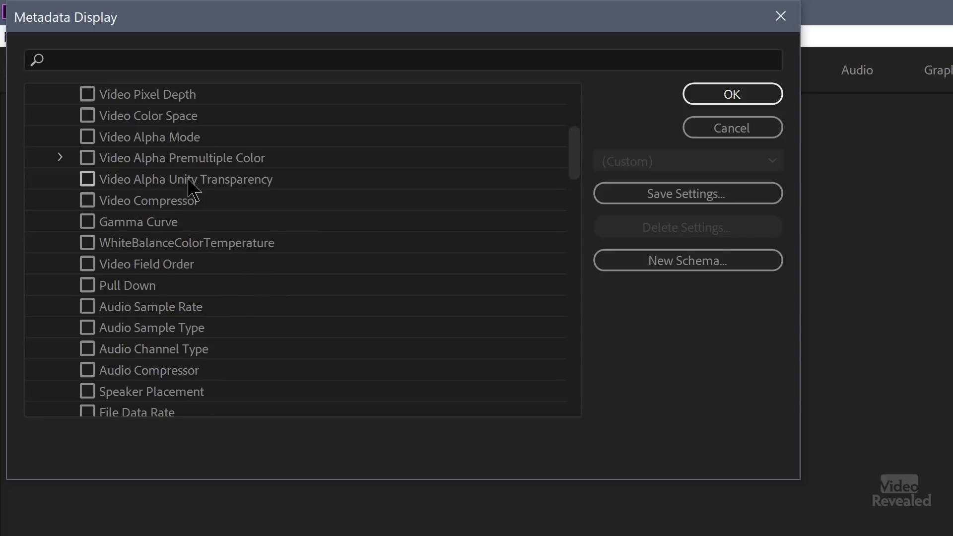
mouse_move(233, 188)
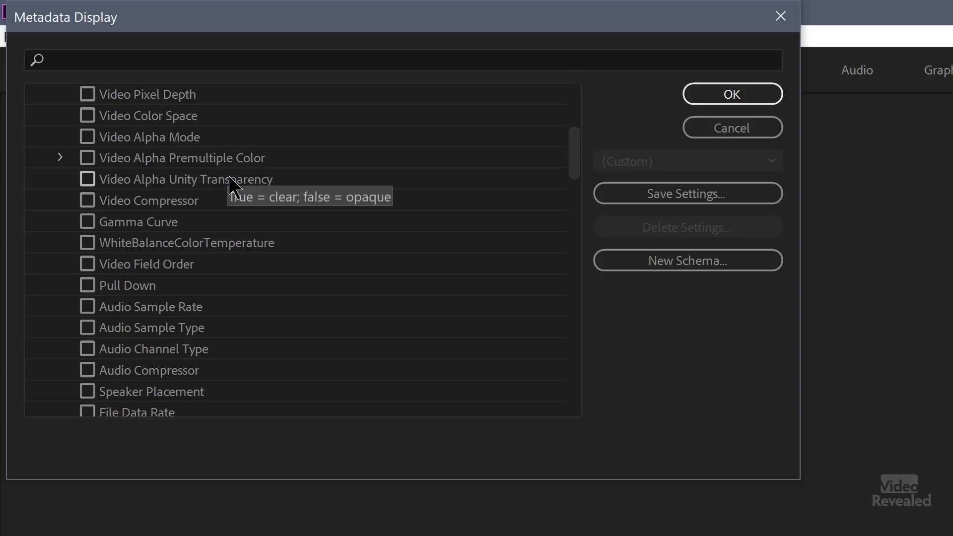
mouse_move(182, 209)
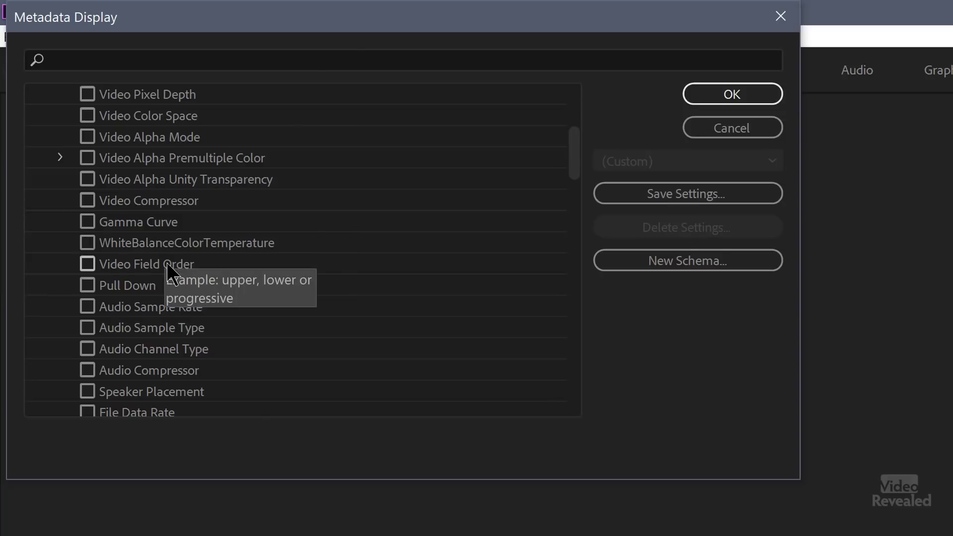
scroll(168, 272, "down", 1)
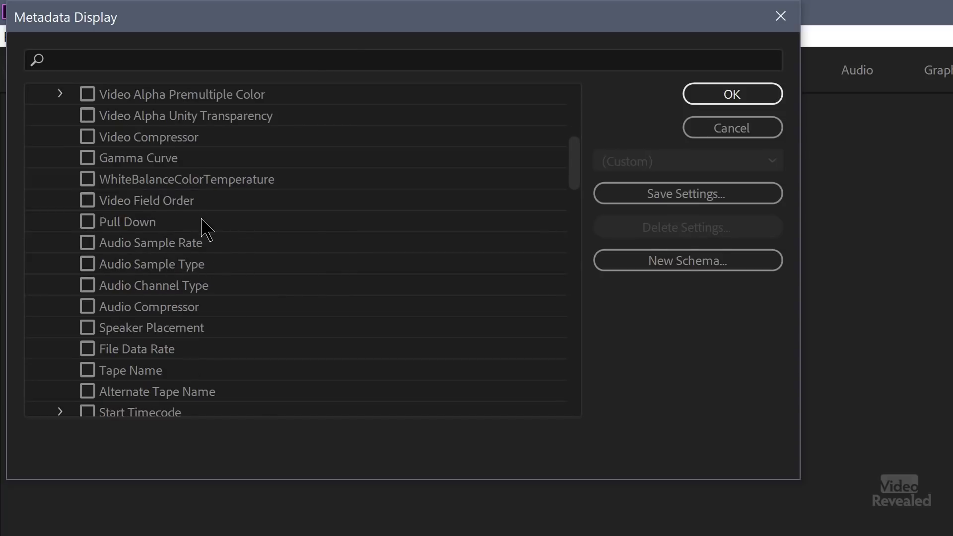
scroll(203, 222, "down", 1)
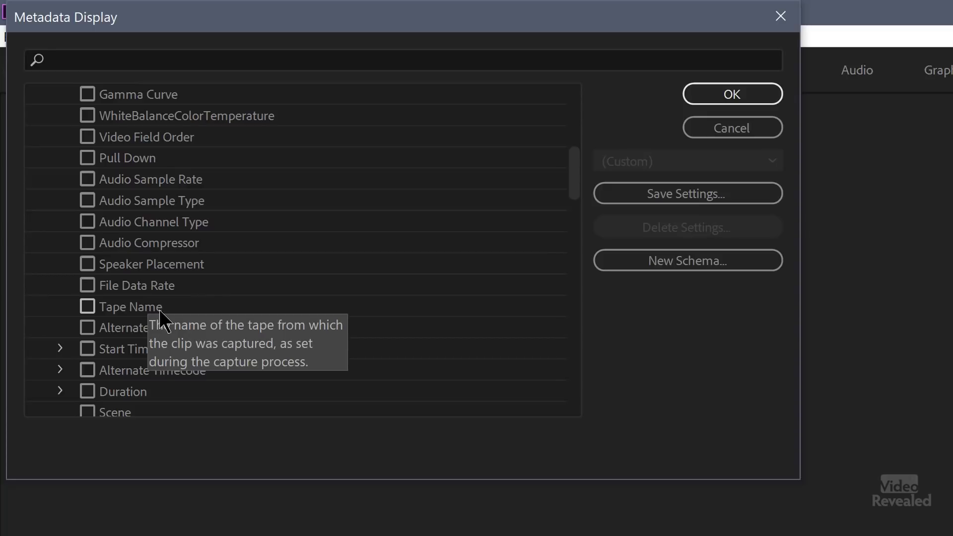
scroll(299, 246, "down", 2)
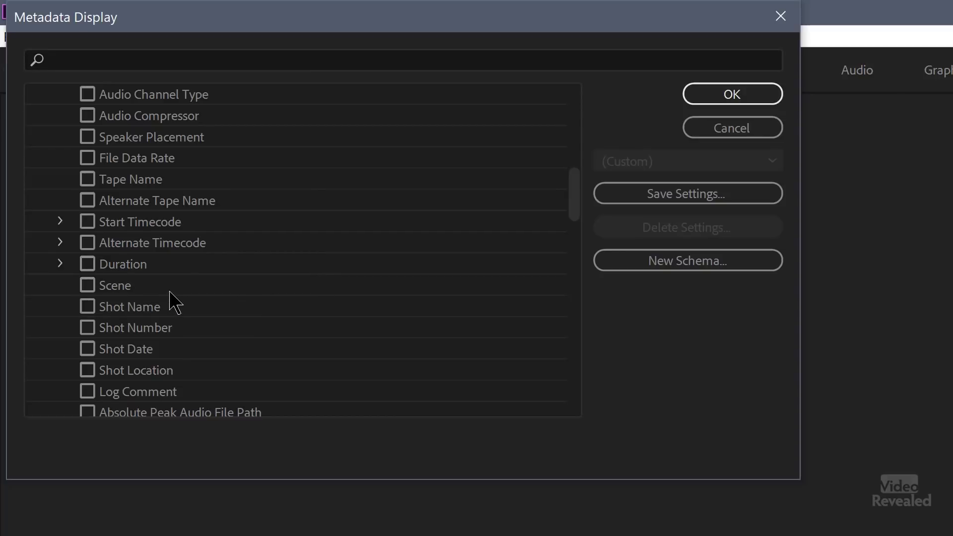
scroll(223, 270, "down", 2)
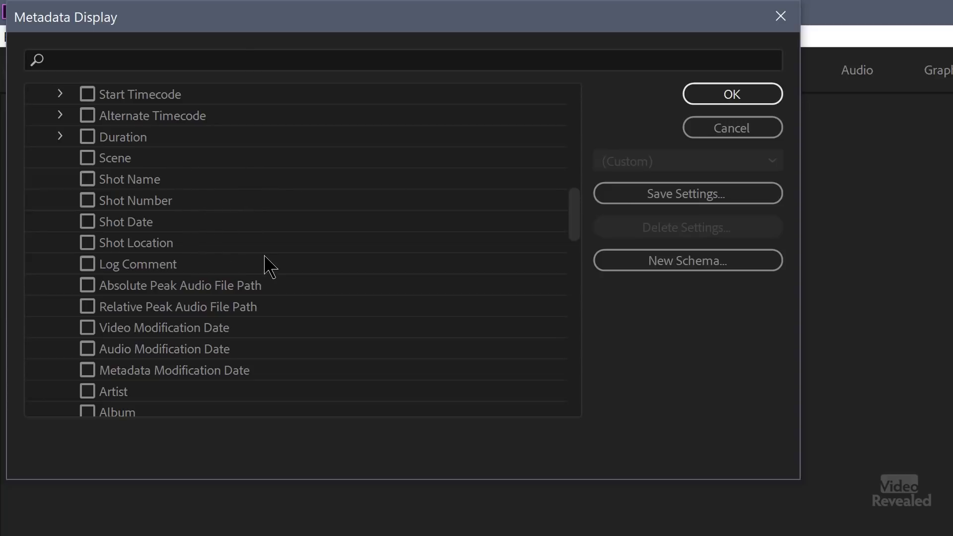
Enable the Take Number field far down the list and confirm the Metadata Display settings.
scroll(264, 260, "down", 1)
scroll(286, 252, "down", 2)
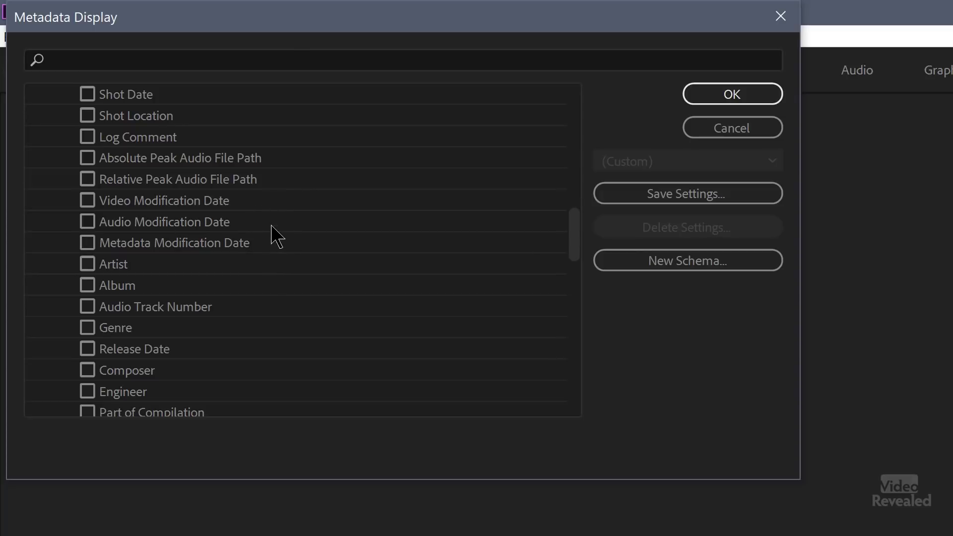
scroll(278, 246, "down", 1)
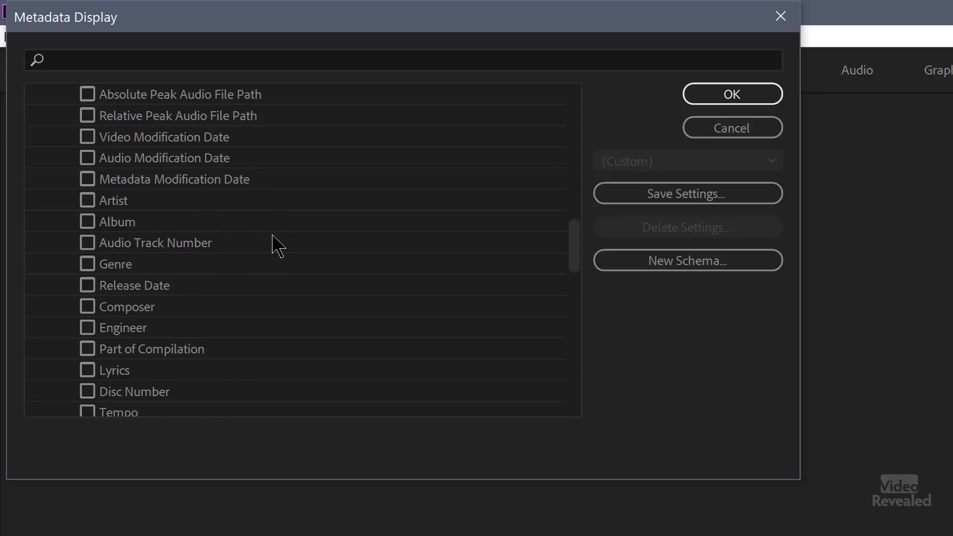
scroll(278, 246, "down", 1)
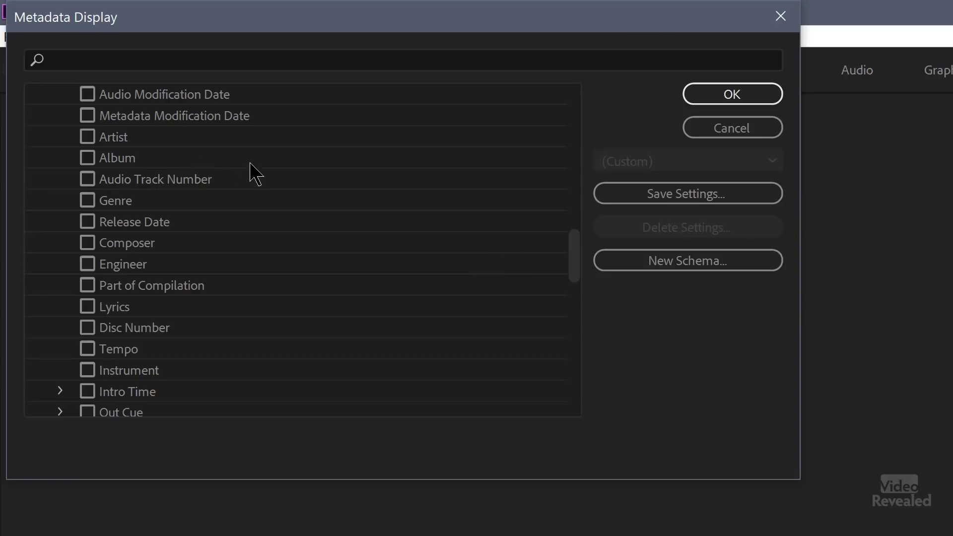
scroll(259, 205, "down", 1)
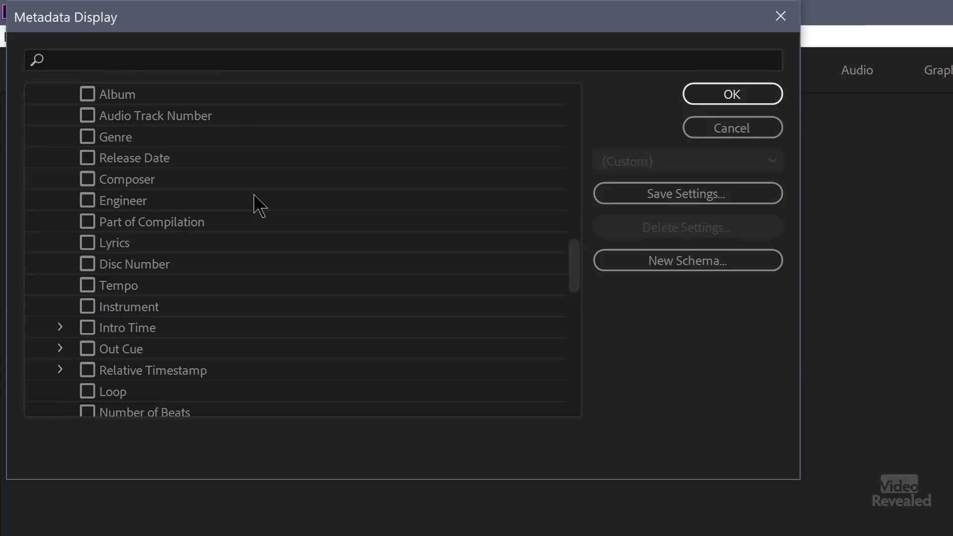
scroll(259, 201, "down", 1)
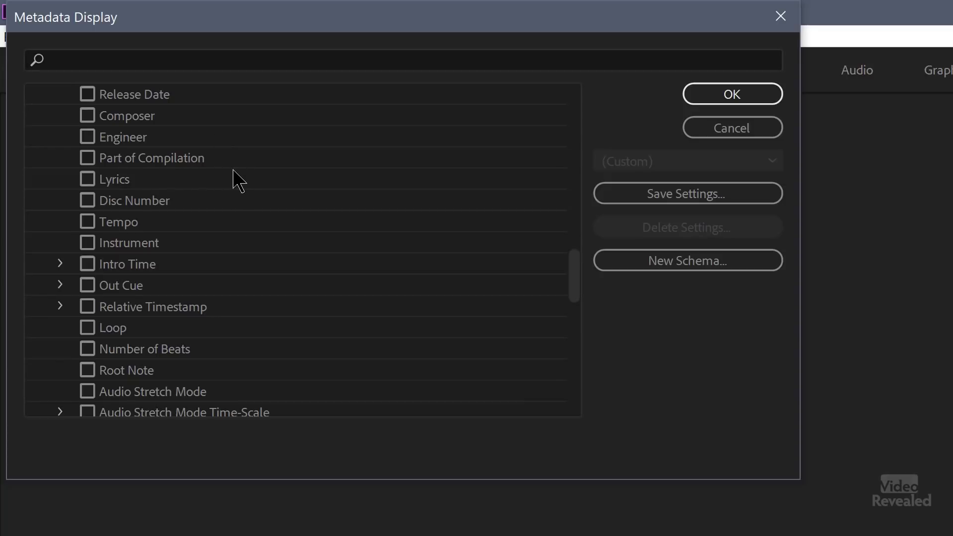
scroll(241, 183, "down", 1)
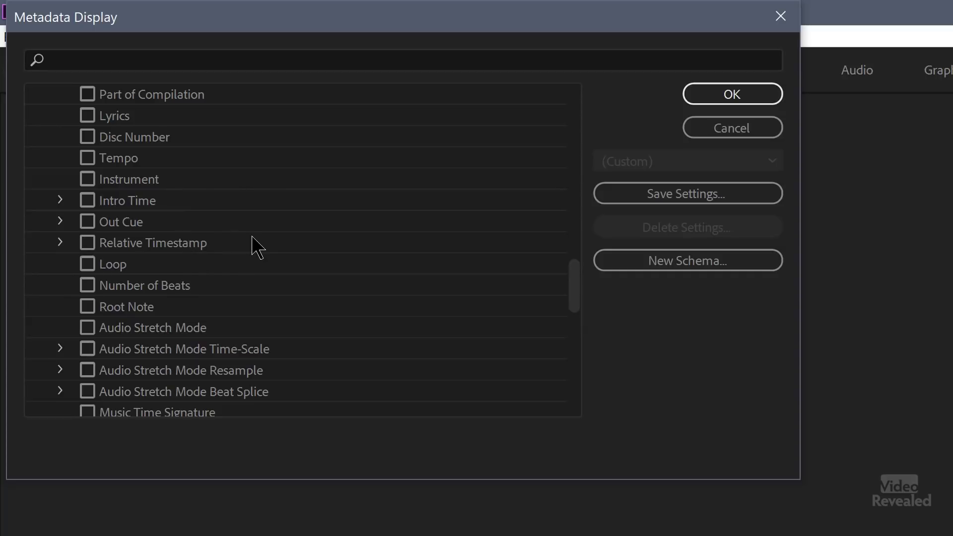
scroll(253, 245, "down", 1)
scroll(290, 204, "down", 1)
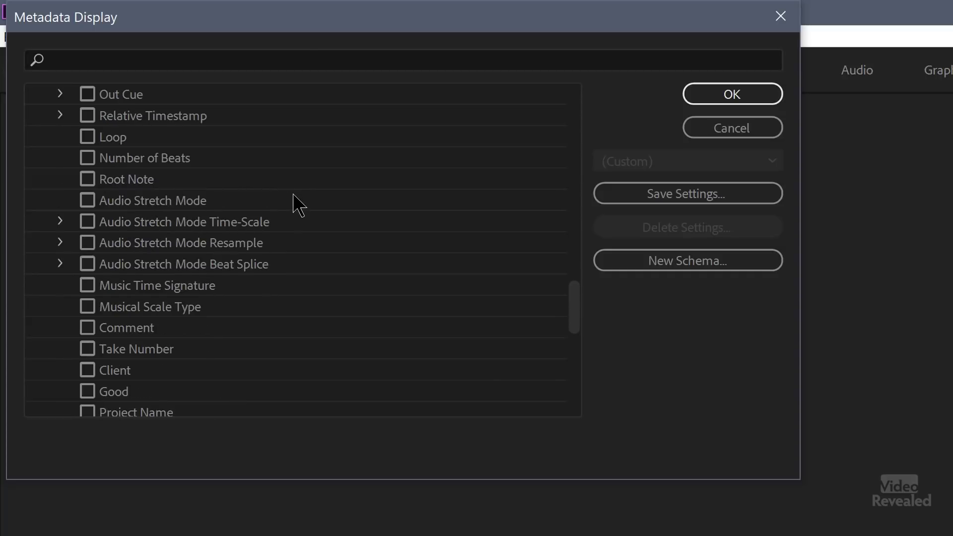
scroll(258, 159, "down", 1)
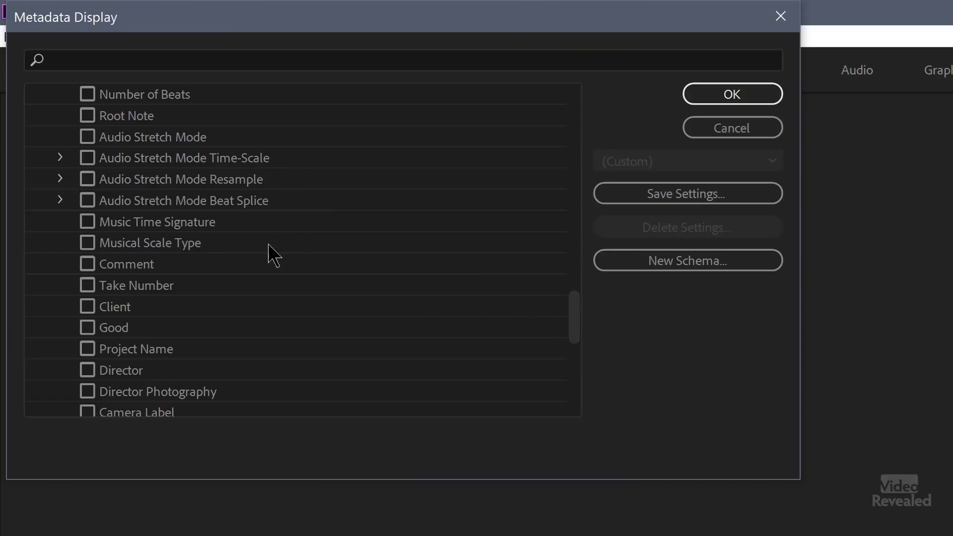
scroll(238, 251, "down", 1)
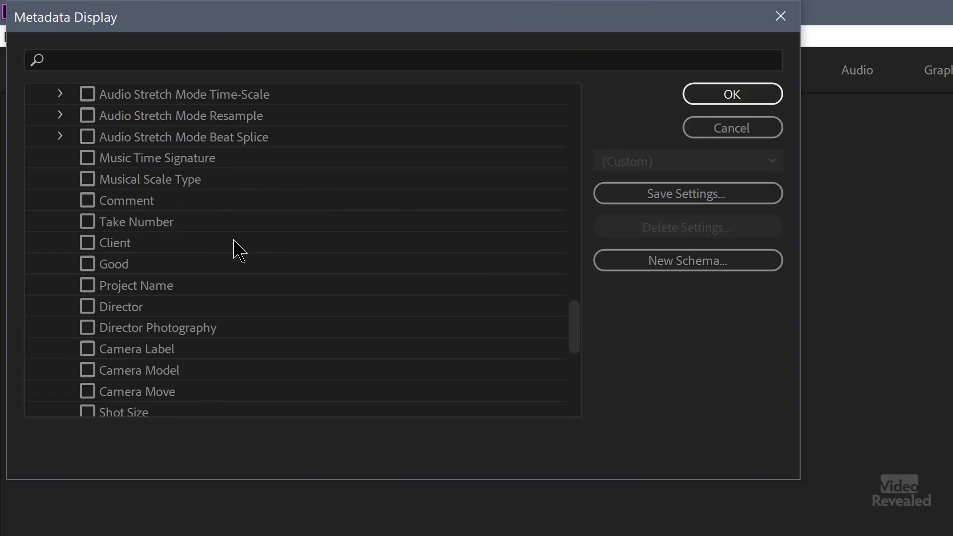
scroll(233, 246, "down", 1)
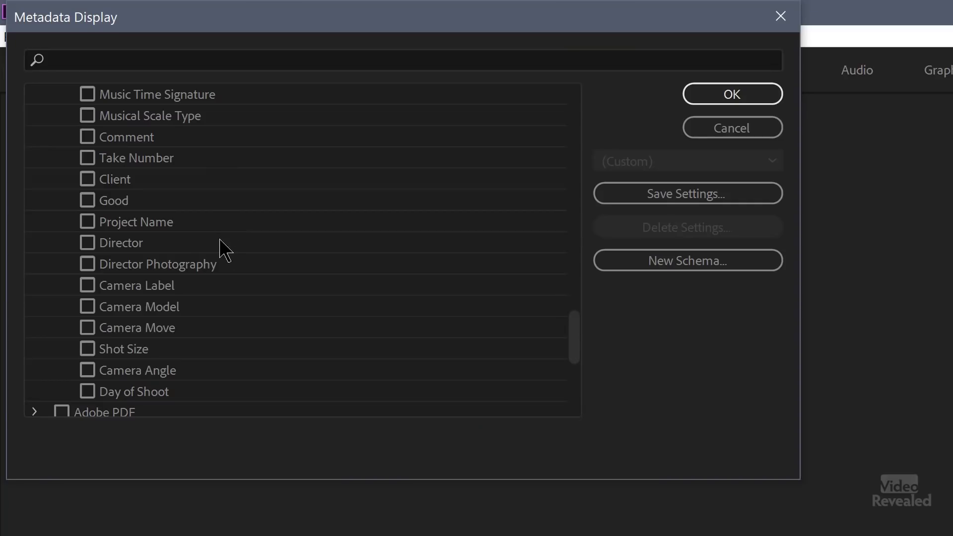
left_click(87, 158)
scroll(217, 328, "down", 1)
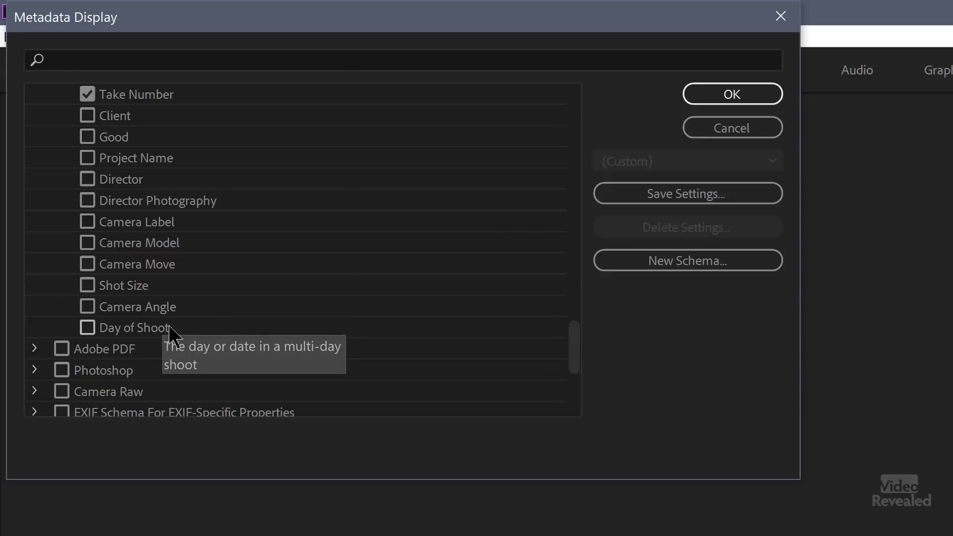
left_click(760, 94)
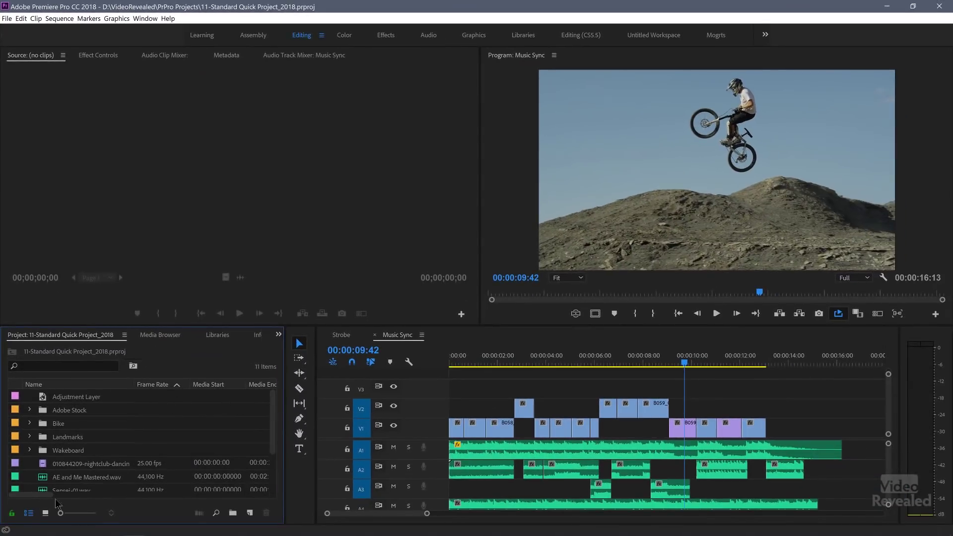
Nudge the Project panel's scrollbar and maximize the project list with the ` key.
mouse_move(29, 501)
left_mouse_down()
mouse_move(73, 502)
mouse_move(31, 489)
left_mouse_up()
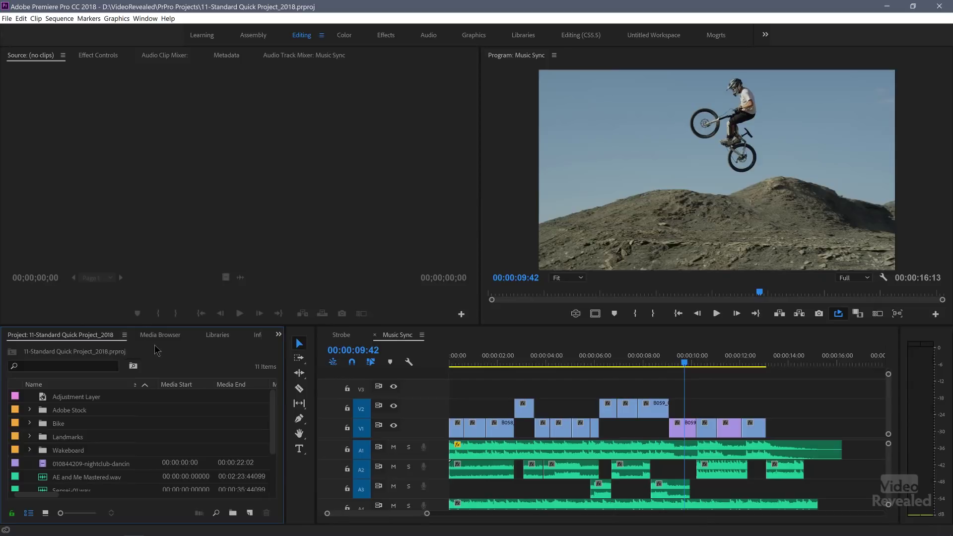
key("grave")
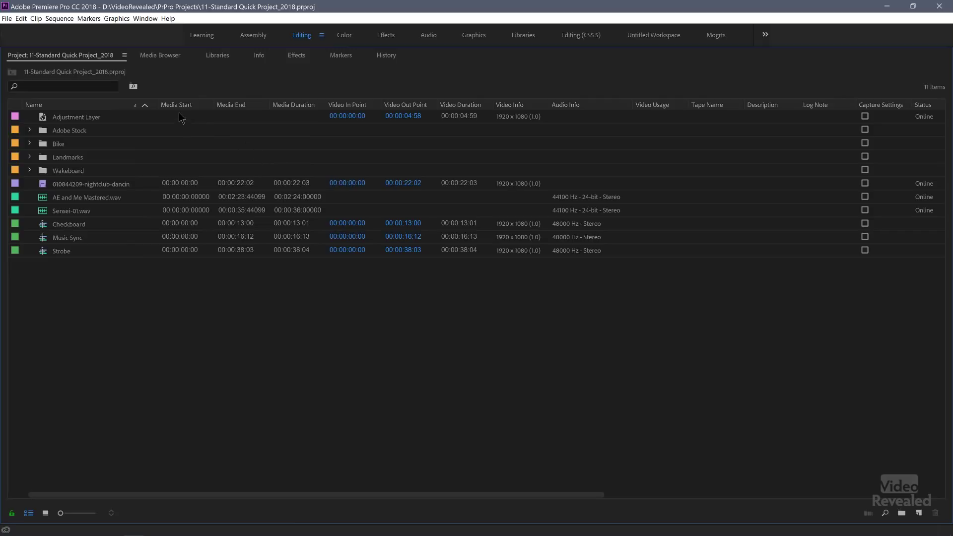
Widen Name, move Frame Rate beside it, sort by Video Usage, and expand the Bike folder.
left_click_drag(157, 106, 199, 106)
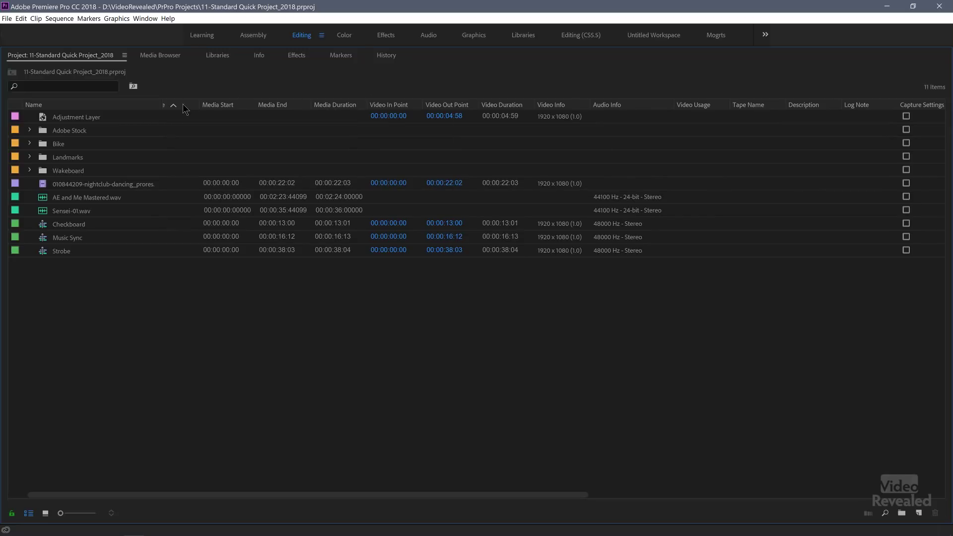
left_click_drag(184, 108, 259, 118)
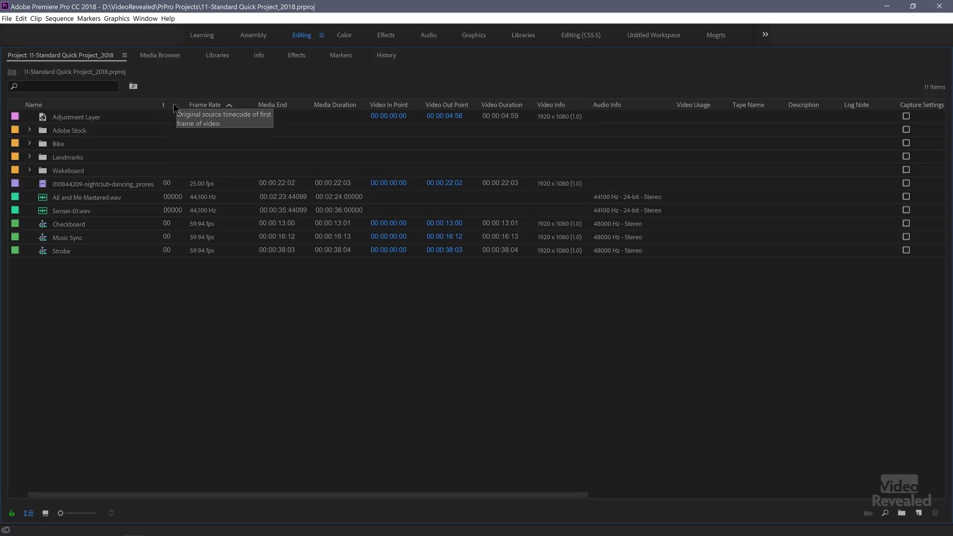
left_click_drag(180, 104, 205, 105)
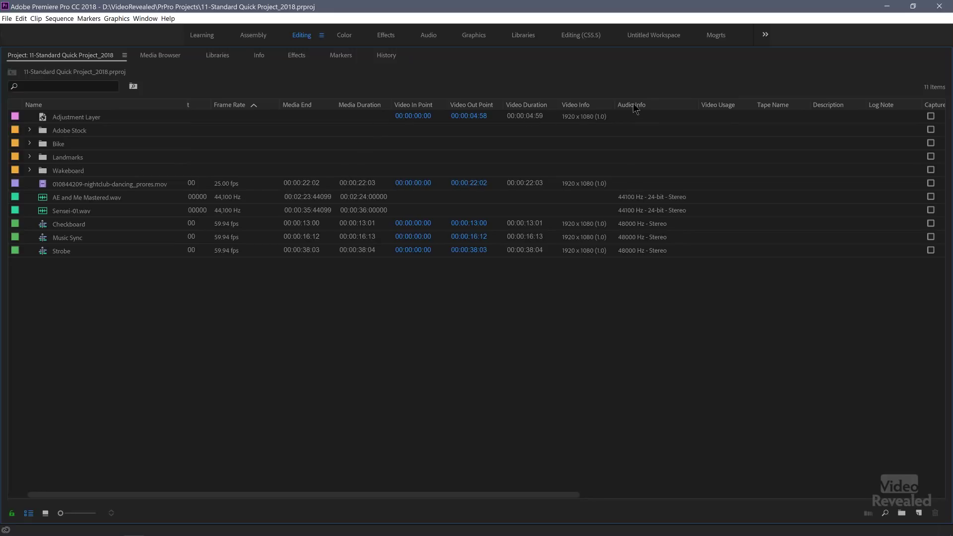
left_click(724, 107)
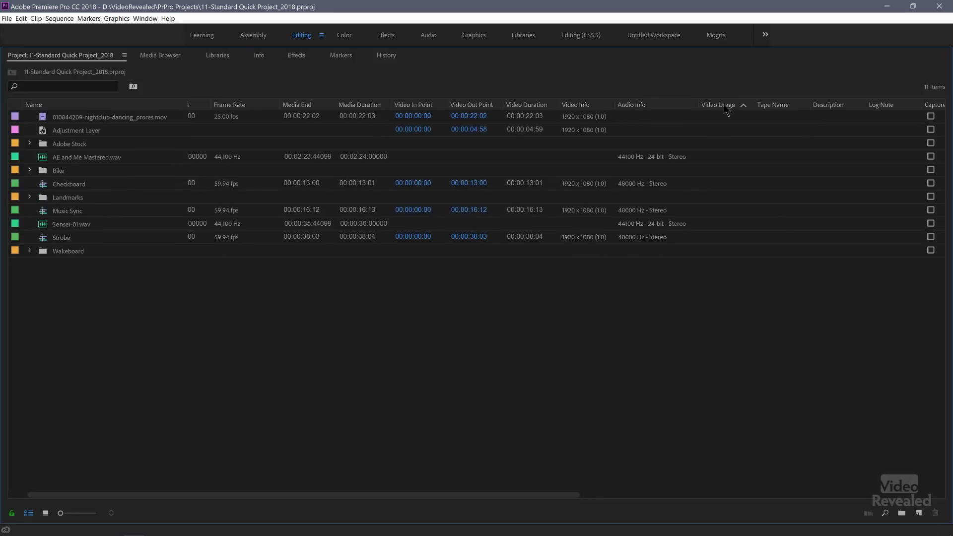
left_click(29, 171)
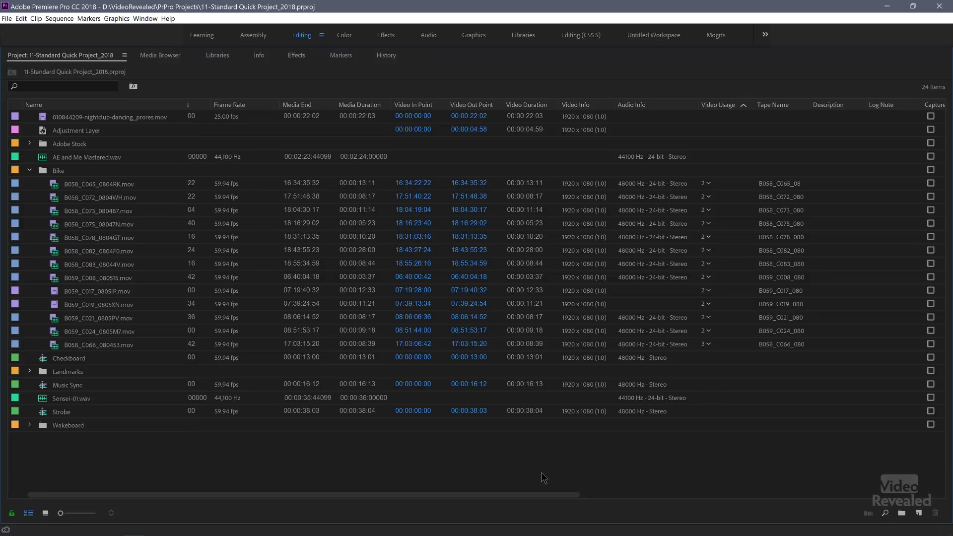
Scroll the project list horizontally to reveal the Take Number, frame rate and frame size columns.
scroll(533, 497, "right", 5)
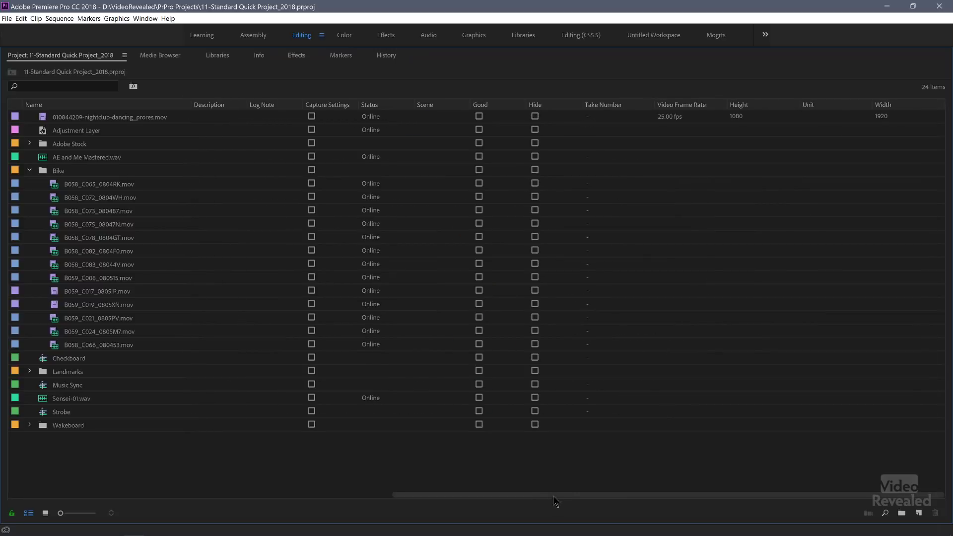
scroll(512, 494, "left", 5)
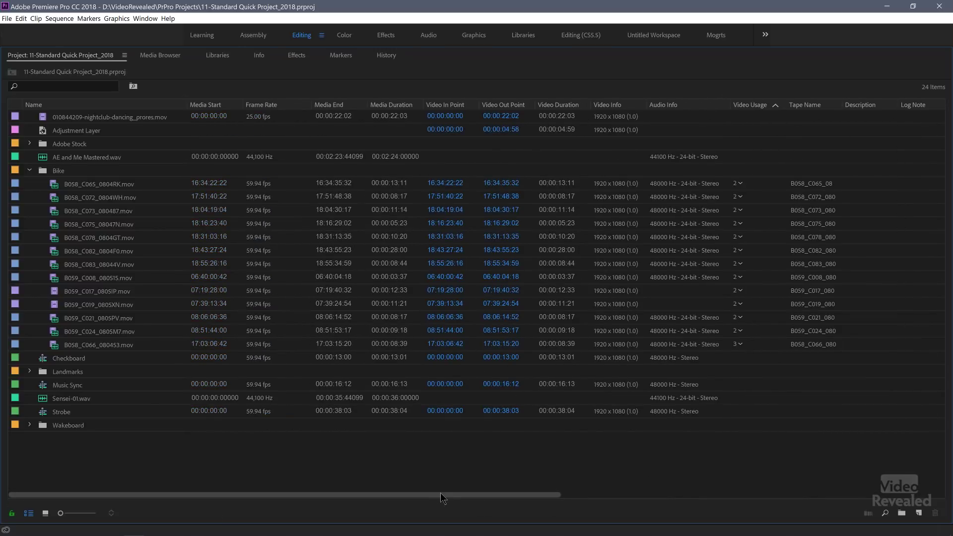
scroll(440, 494, "right", 2)
scroll(524, 494, "right", 3)
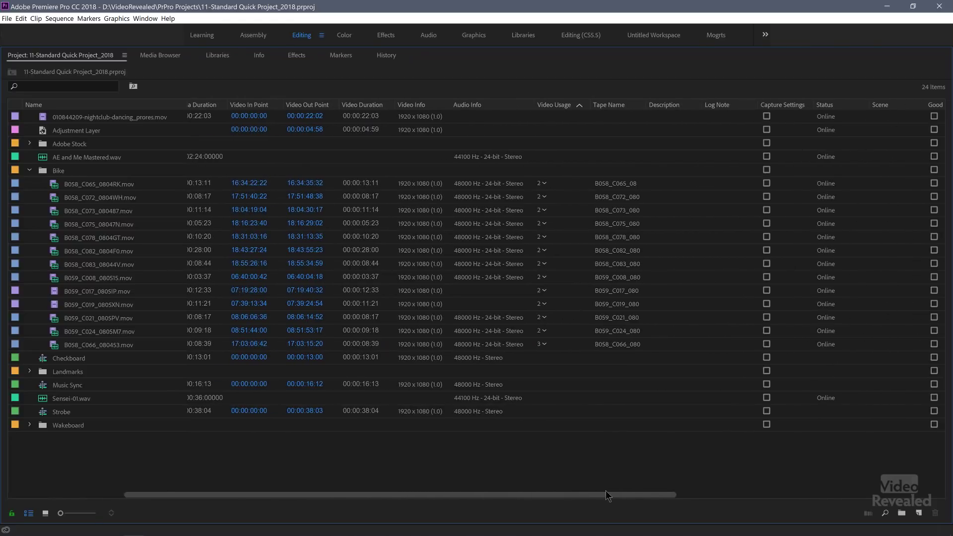
scroll(725, 490, "right", 4)
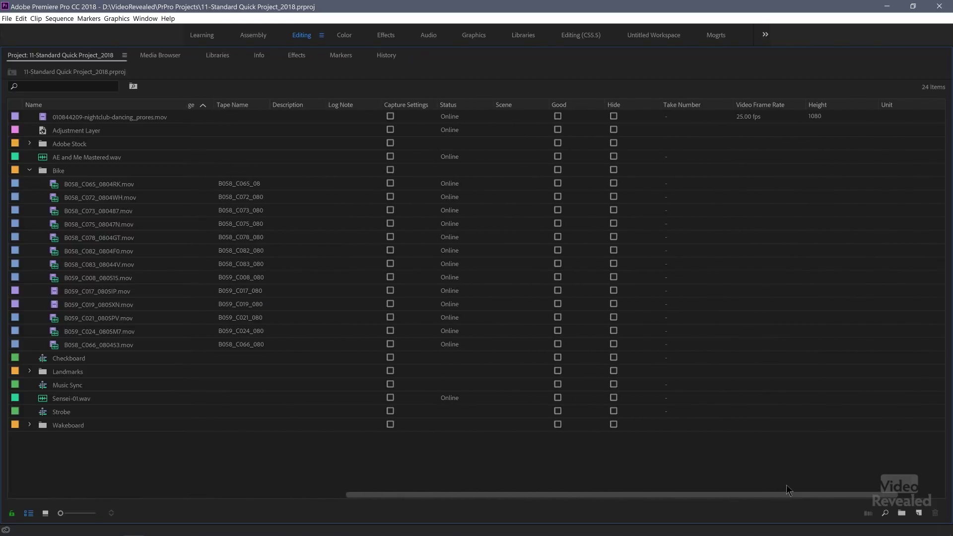
scroll(819, 481, "right", 1)
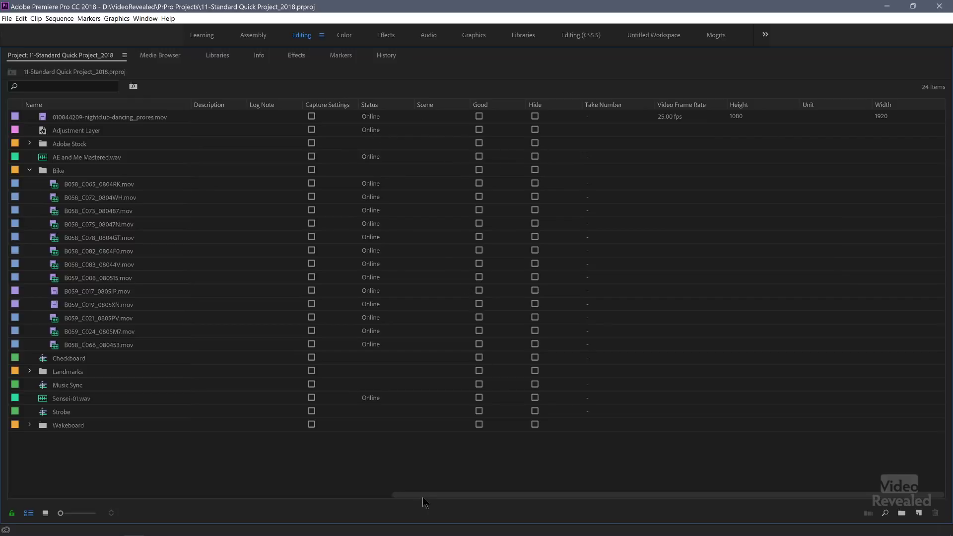
left_click_drag(422, 497, 5, 482)
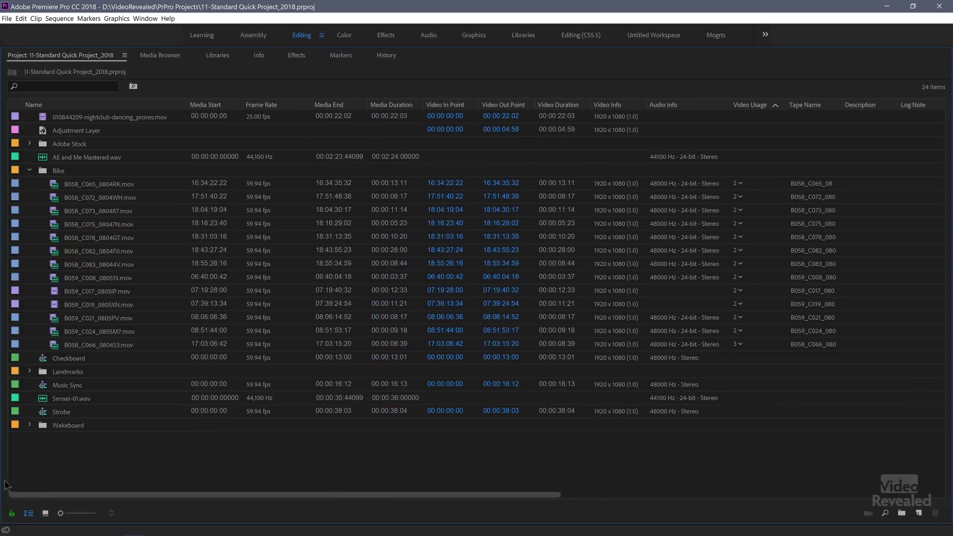
left_click_drag(272, 495, 515, 500)
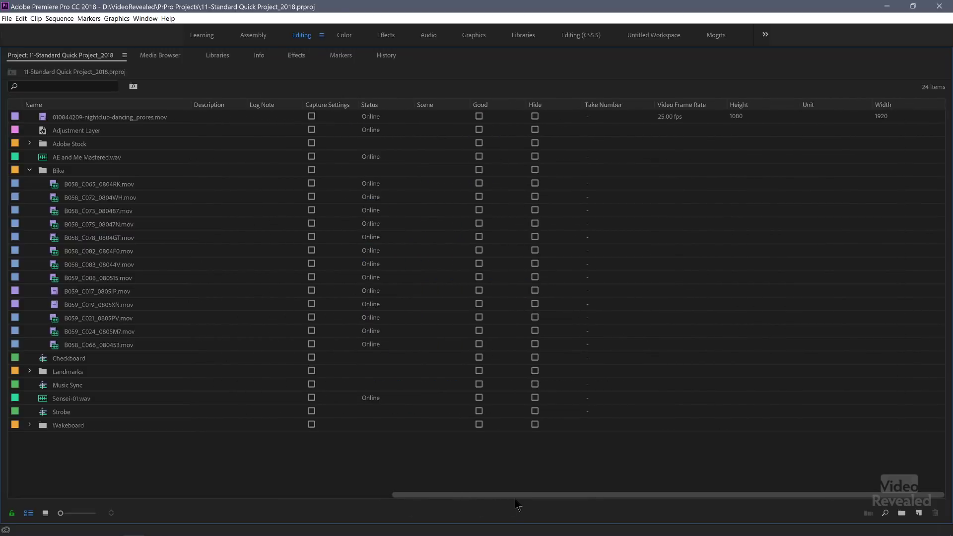
Enter 1 as the Take Number for B058_C065_0804RK.mov in the project list.
left_click(589, 187)
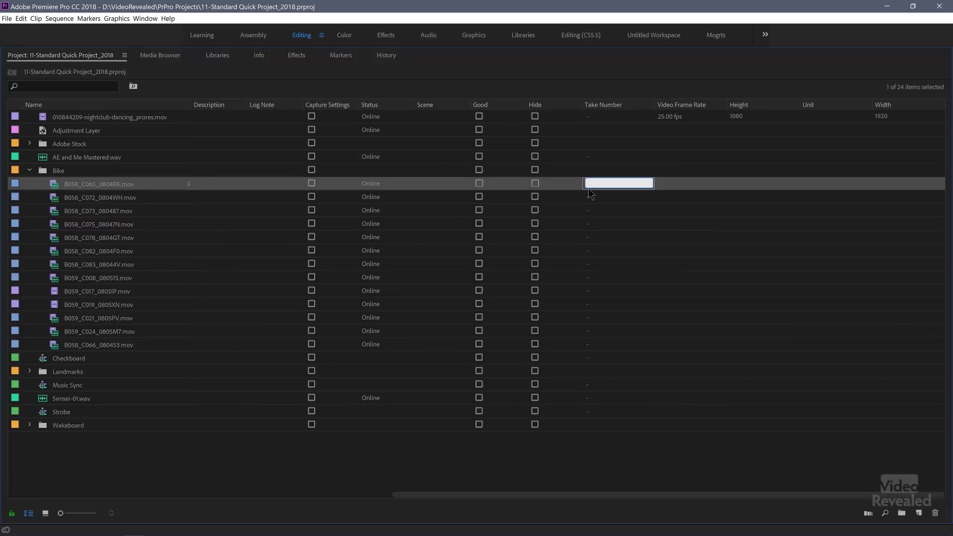
type("1")
key("Return")
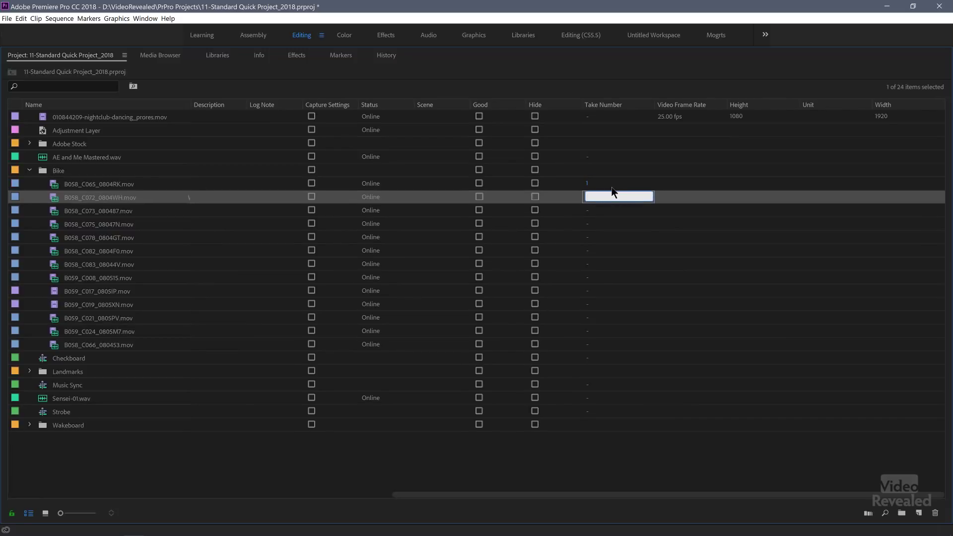
left_click(656, 263)
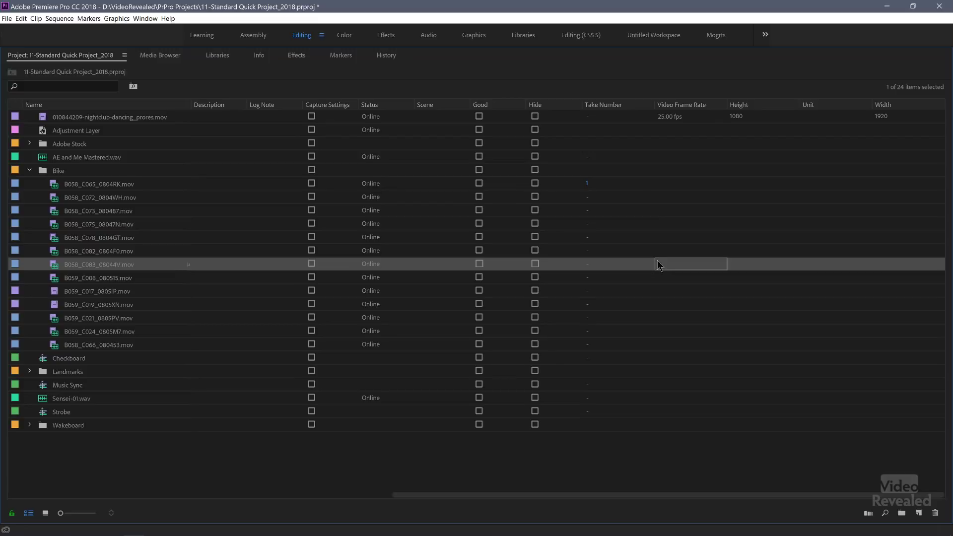
Un-maximize the Project panel with the ` key to bring back the Editing layout.
key("grave")
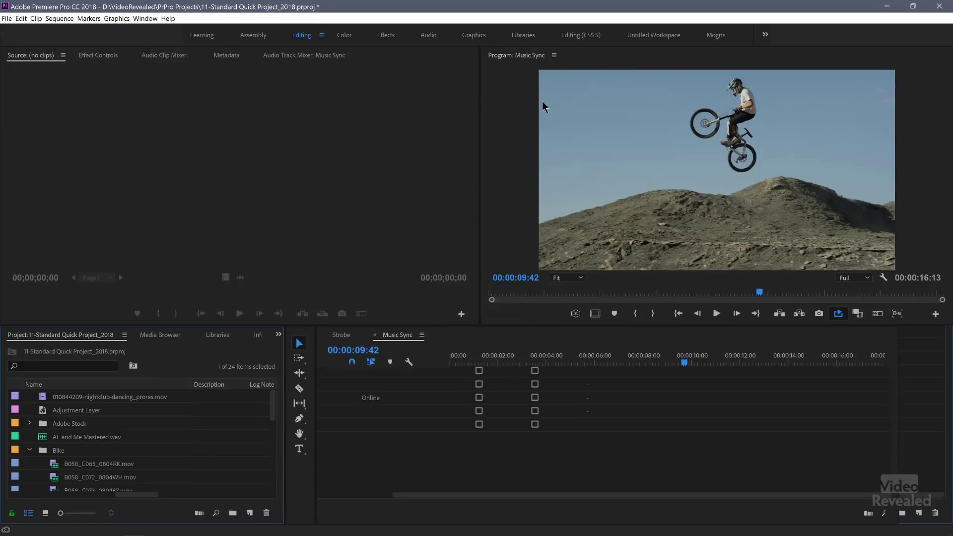